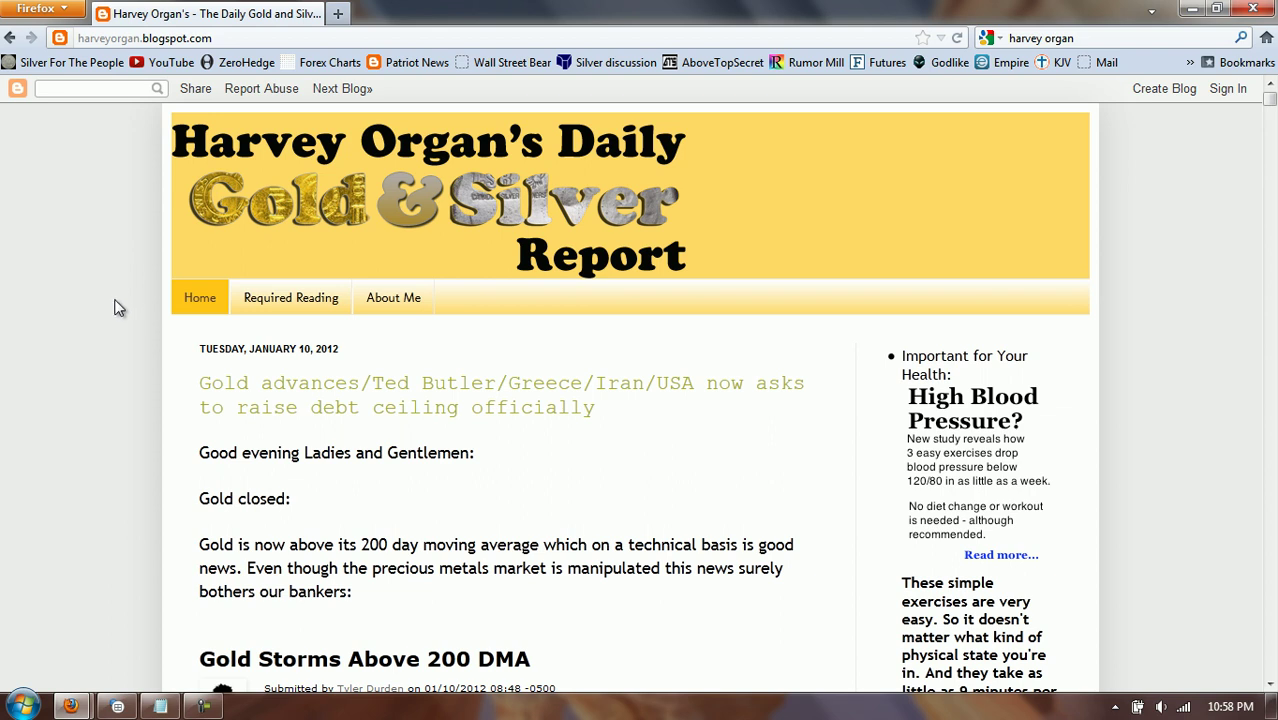
Scroll the blog post past the gold chart to the Jan 10 2012 comex open interest paragraphs
scroll(114, 308, "down", 10)
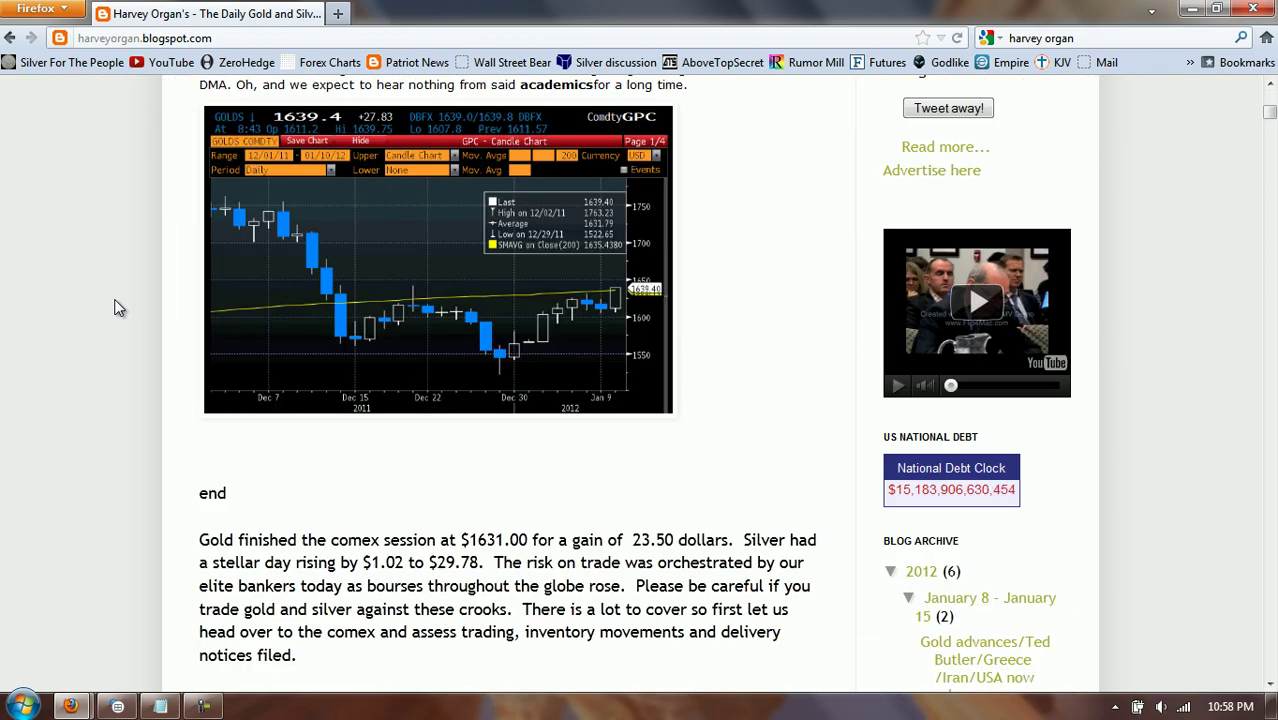
scroll(114, 308, "down", 3)
scroll(114, 308, "down", 1)
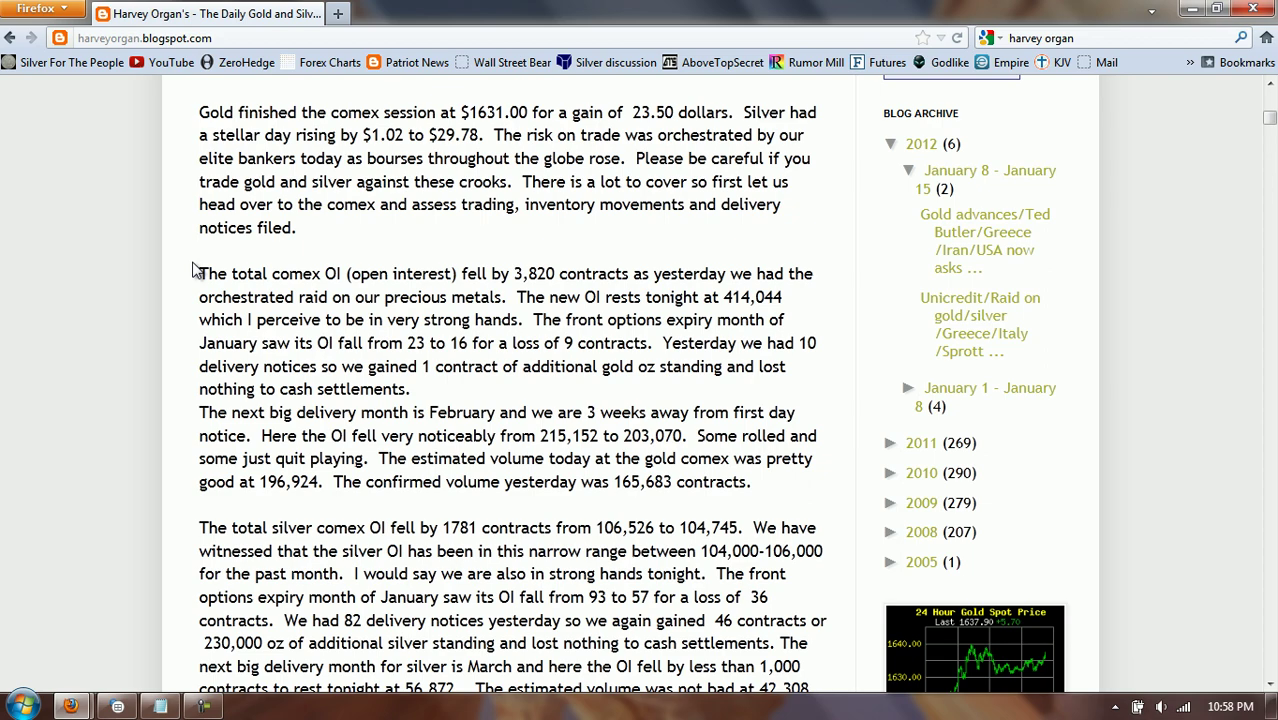
scroll(458, 457, "up", 5)
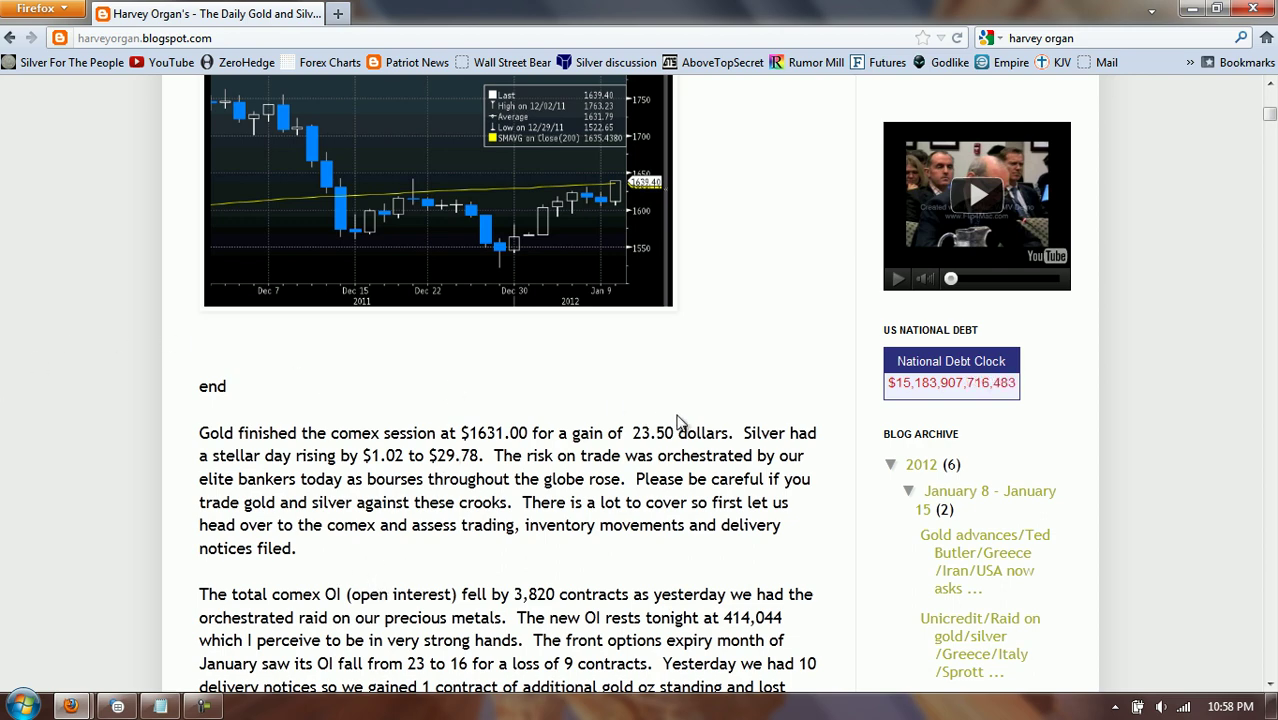
scroll(677, 420, "down", 3)
scroll(677, 420, "down", 1)
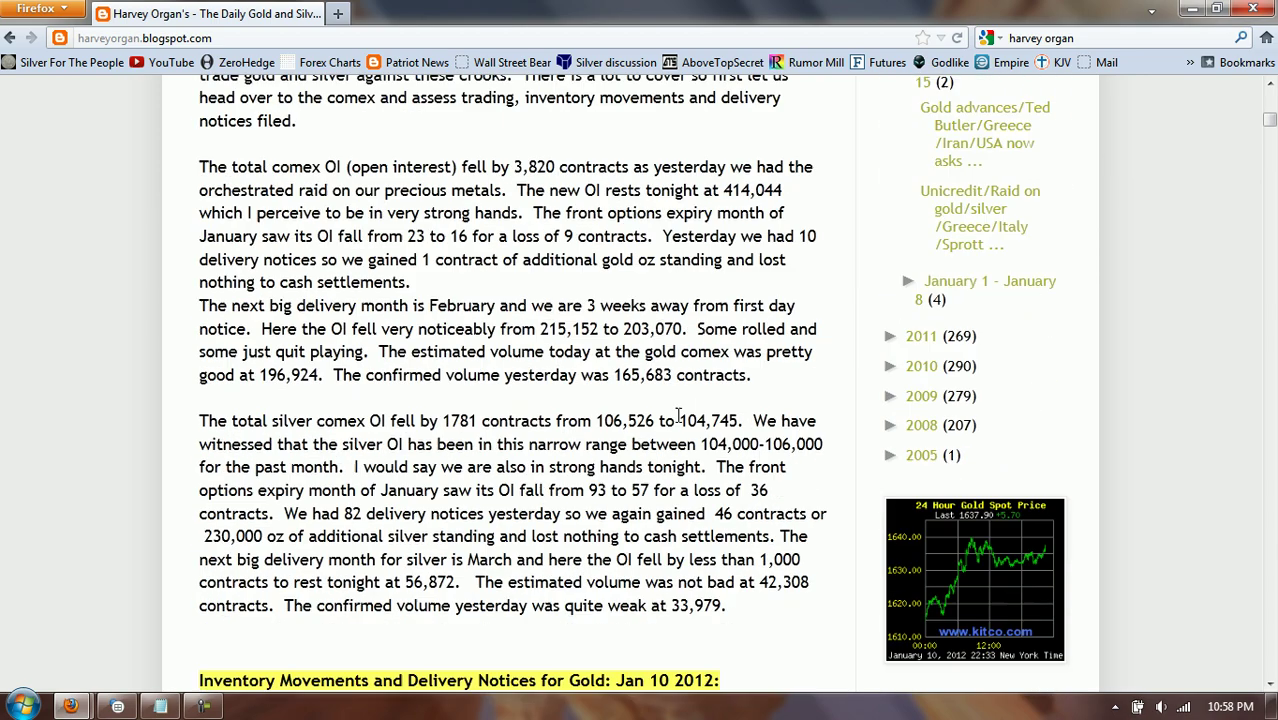
Highlight the gold (165,683) and silver (33,979) confirmed volumes, then switch to the Calc sheet
scroll(677, 415, "down", 1)
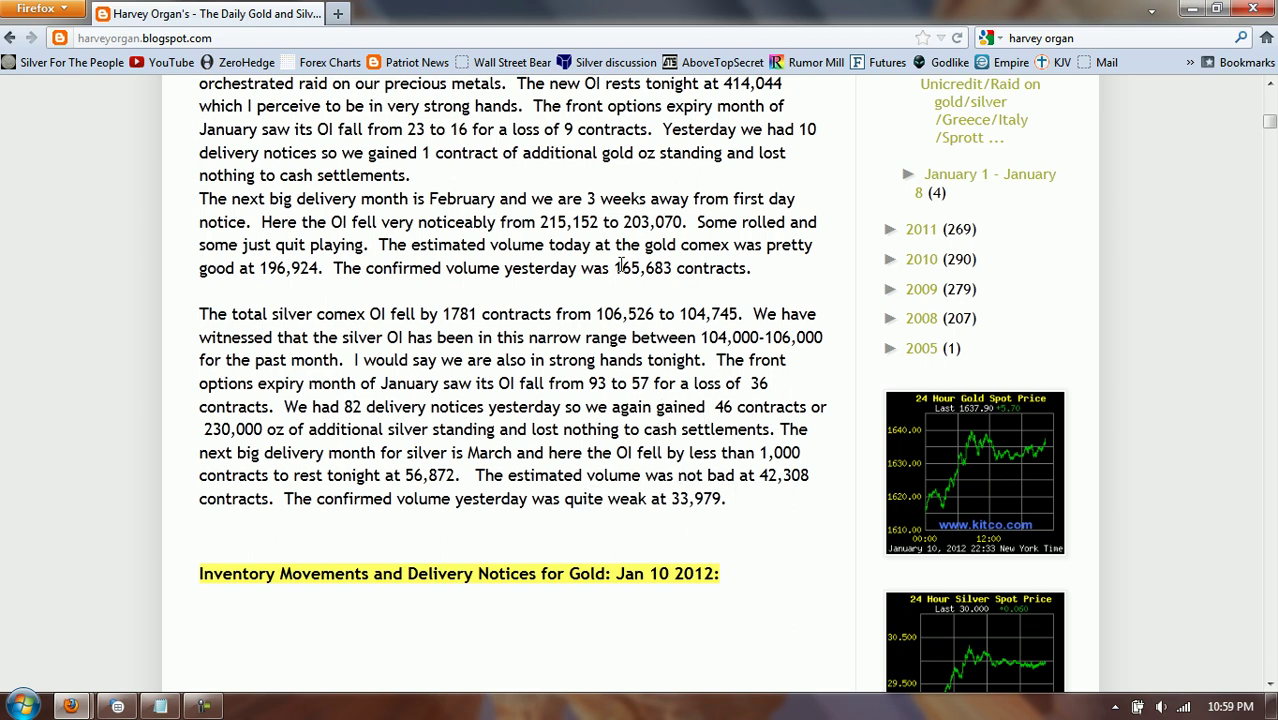
left_click_drag(614, 267, 666, 268)
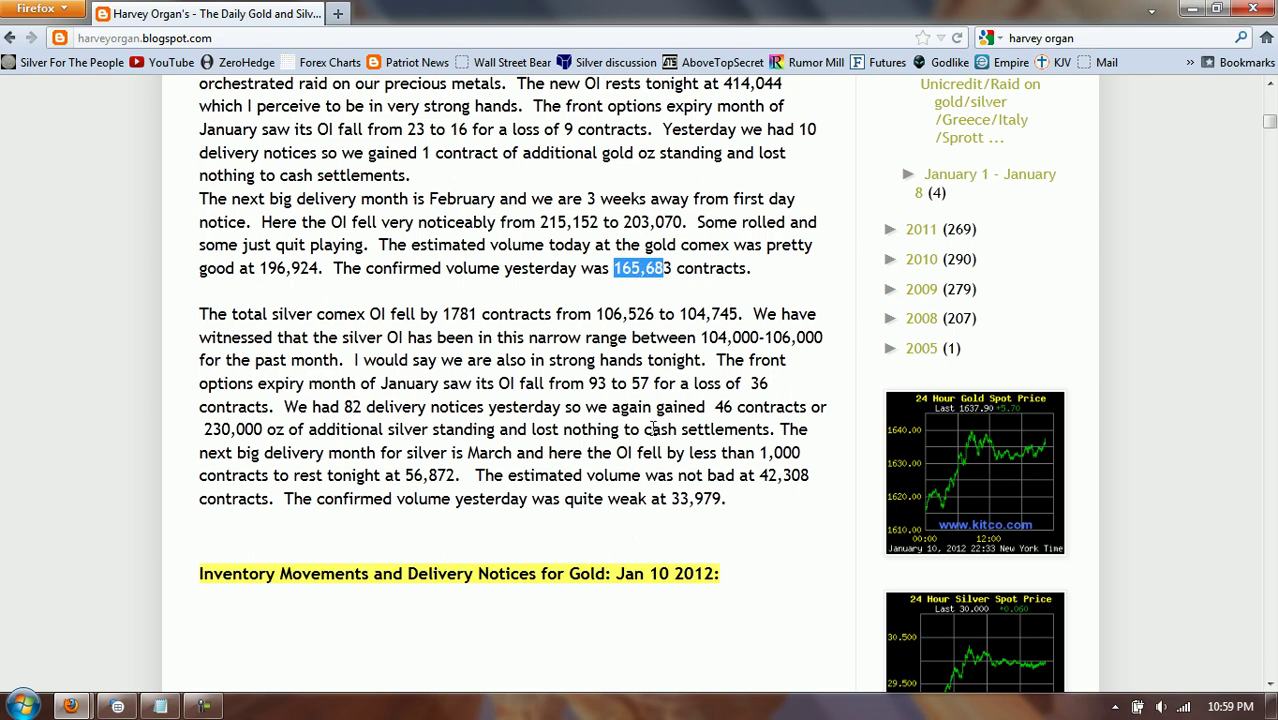
left_click(673, 526)
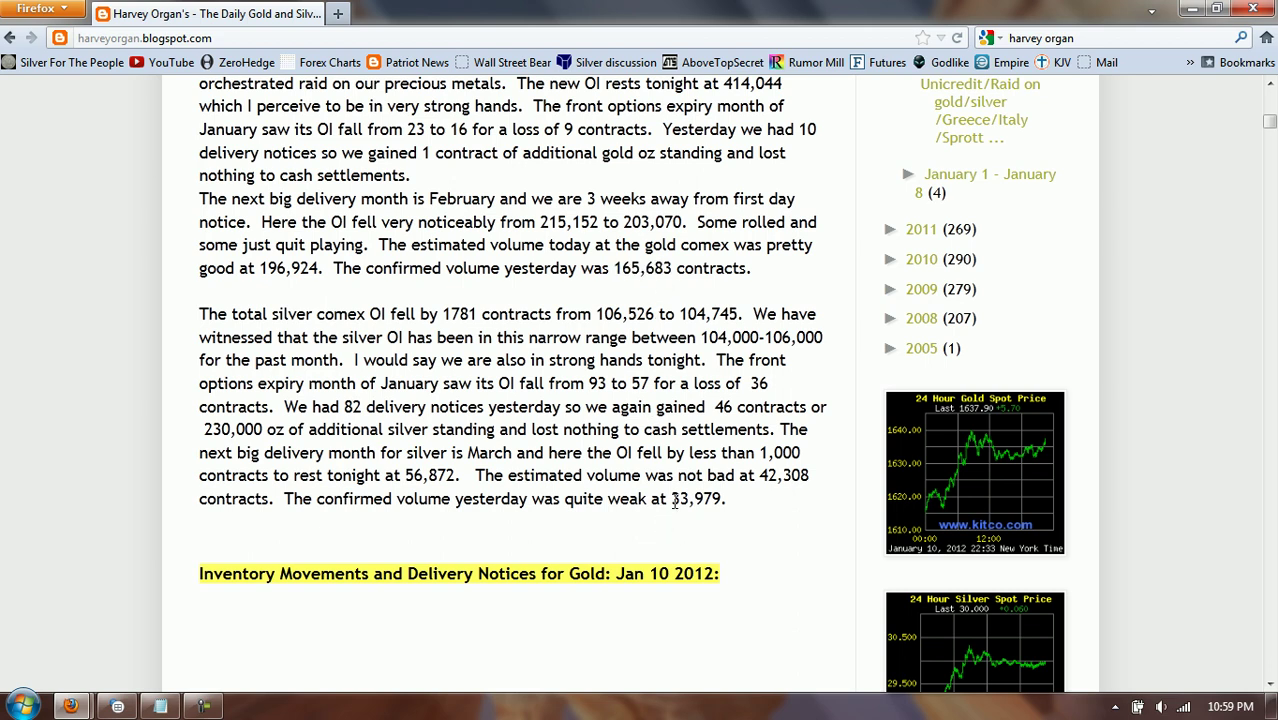
left_click_drag(672, 499, 762, 504)
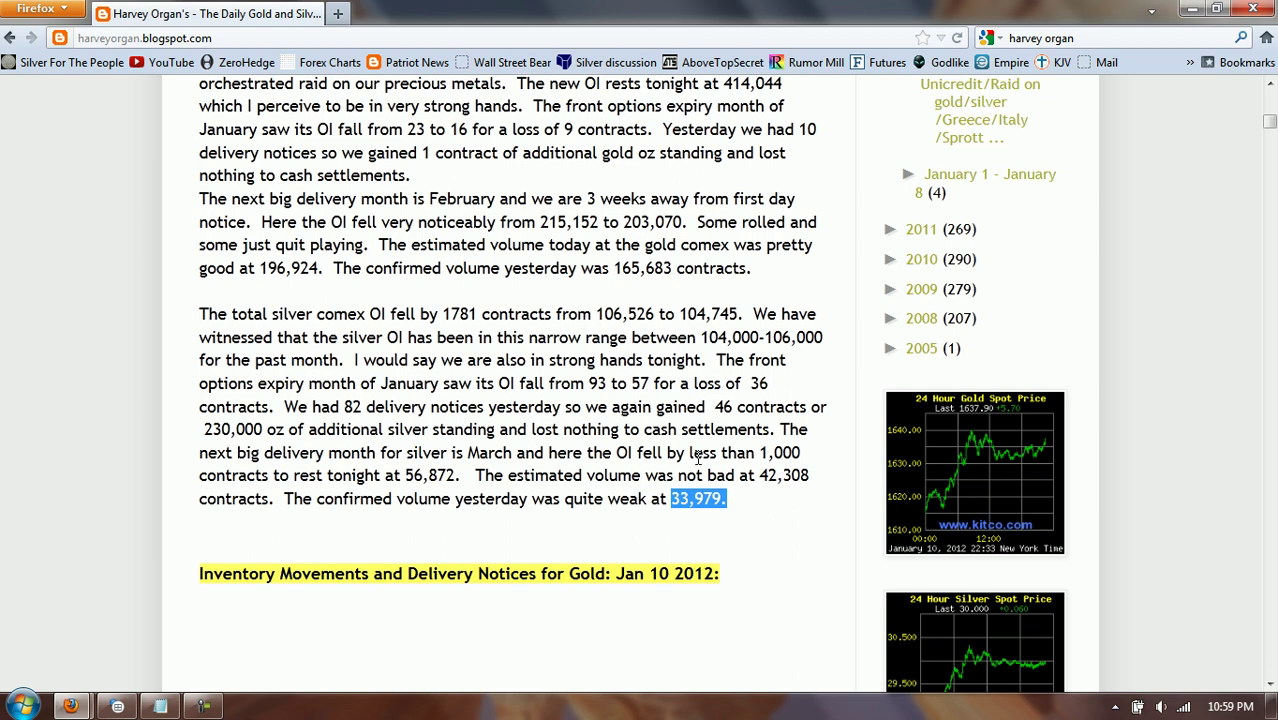
left_click(696, 505)
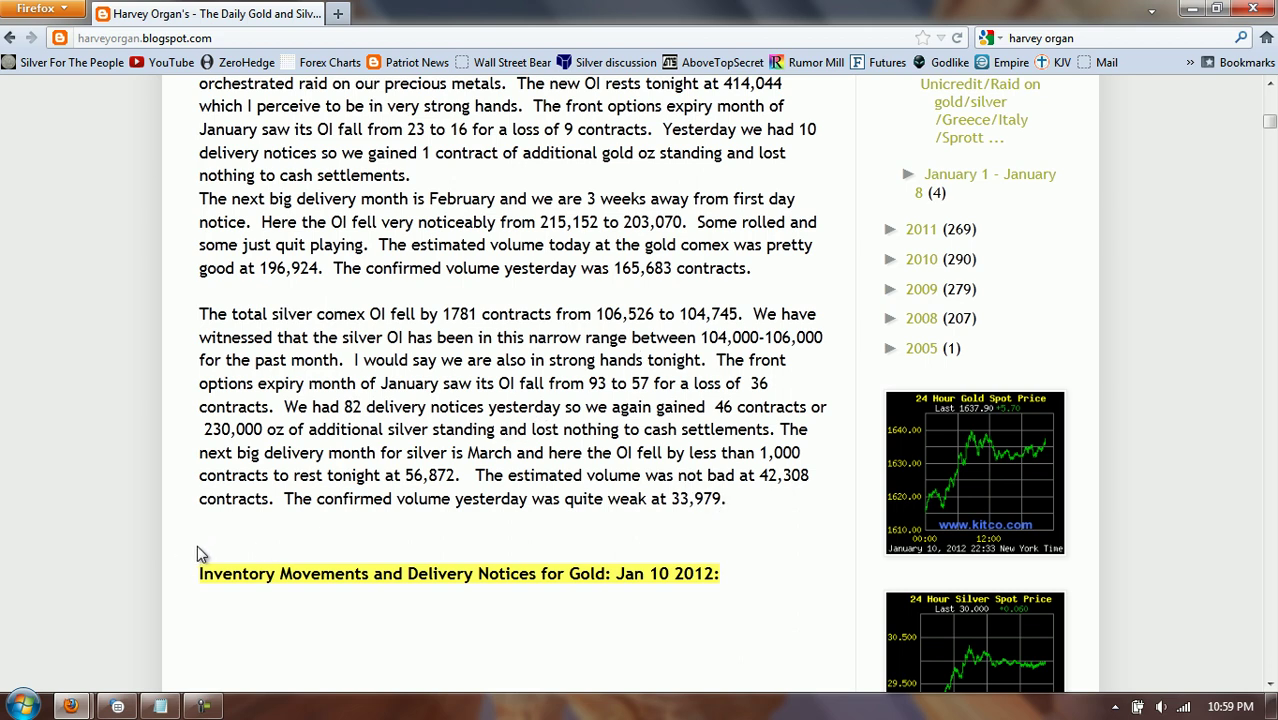
left_click(116, 707)
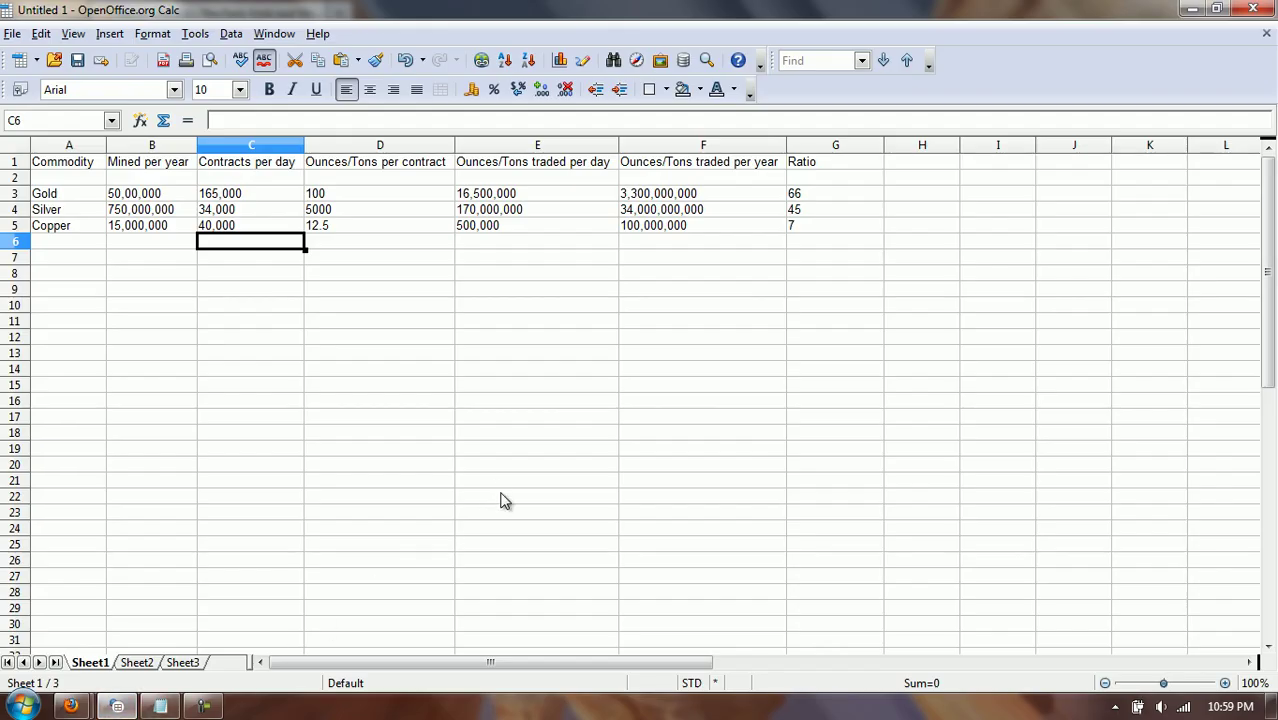
left_click(90, 266)
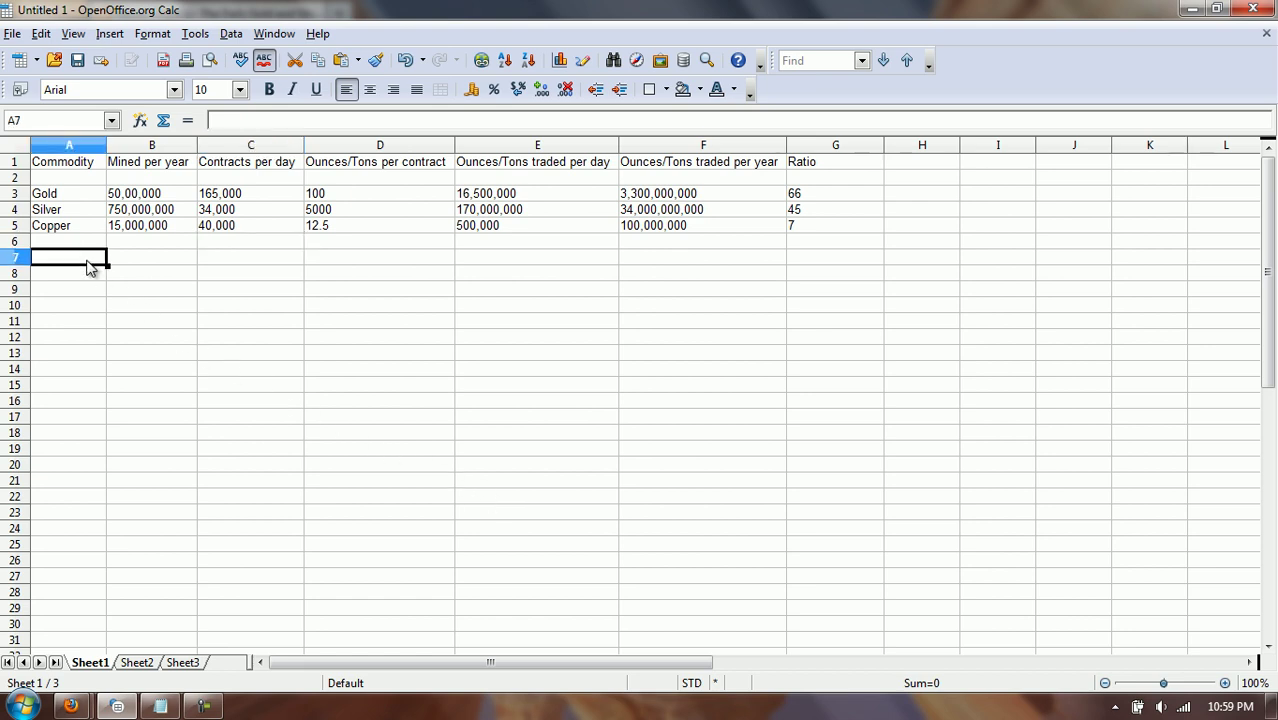
left_click(84, 154)
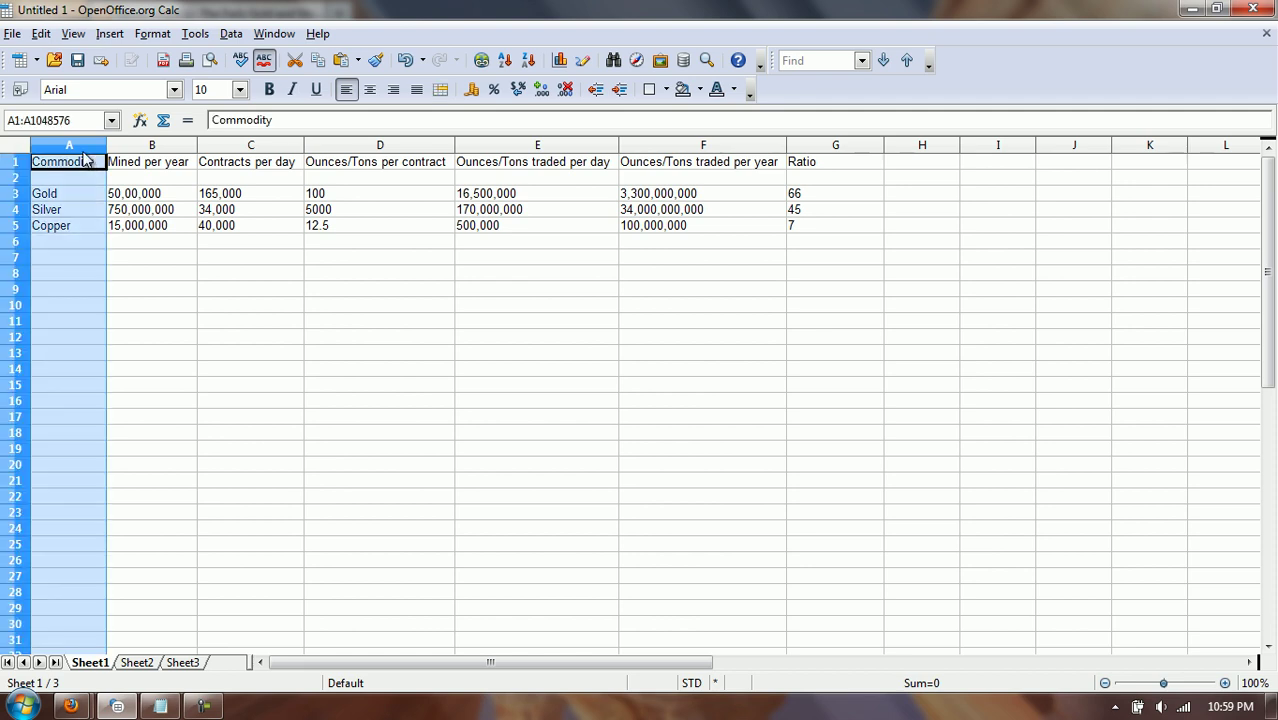
left_click(167, 146)
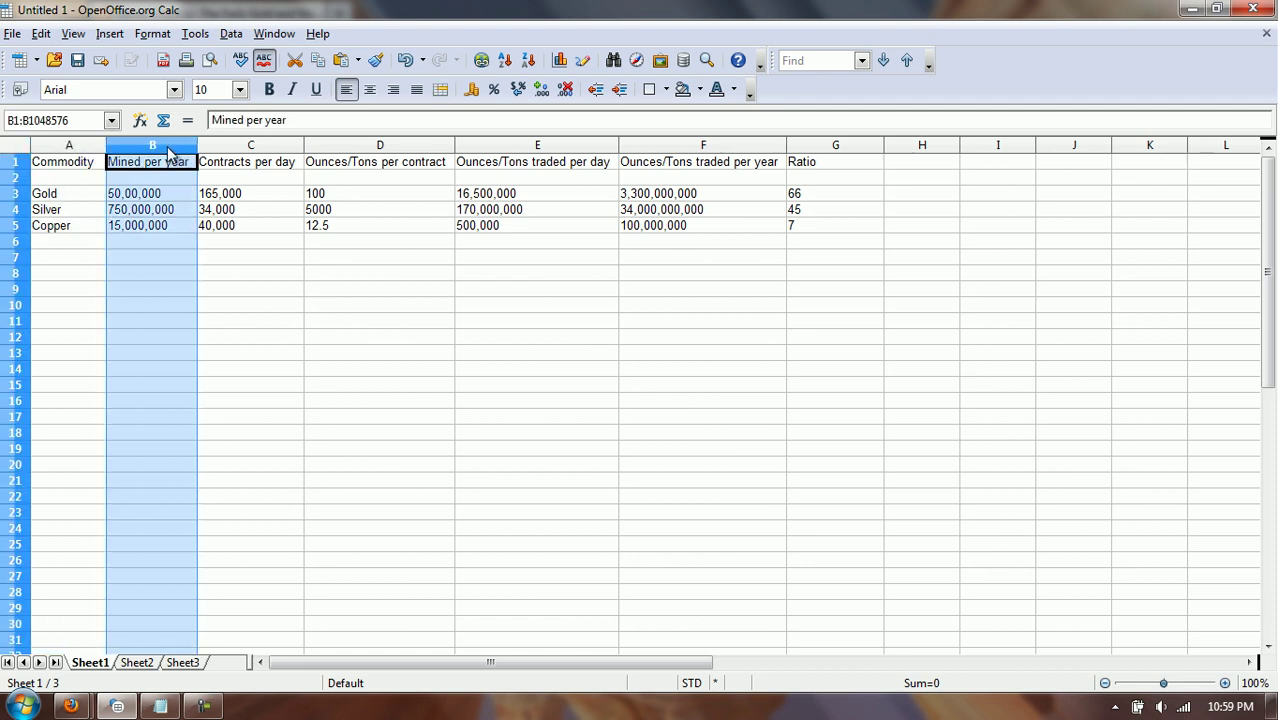
left_click(165, 232)
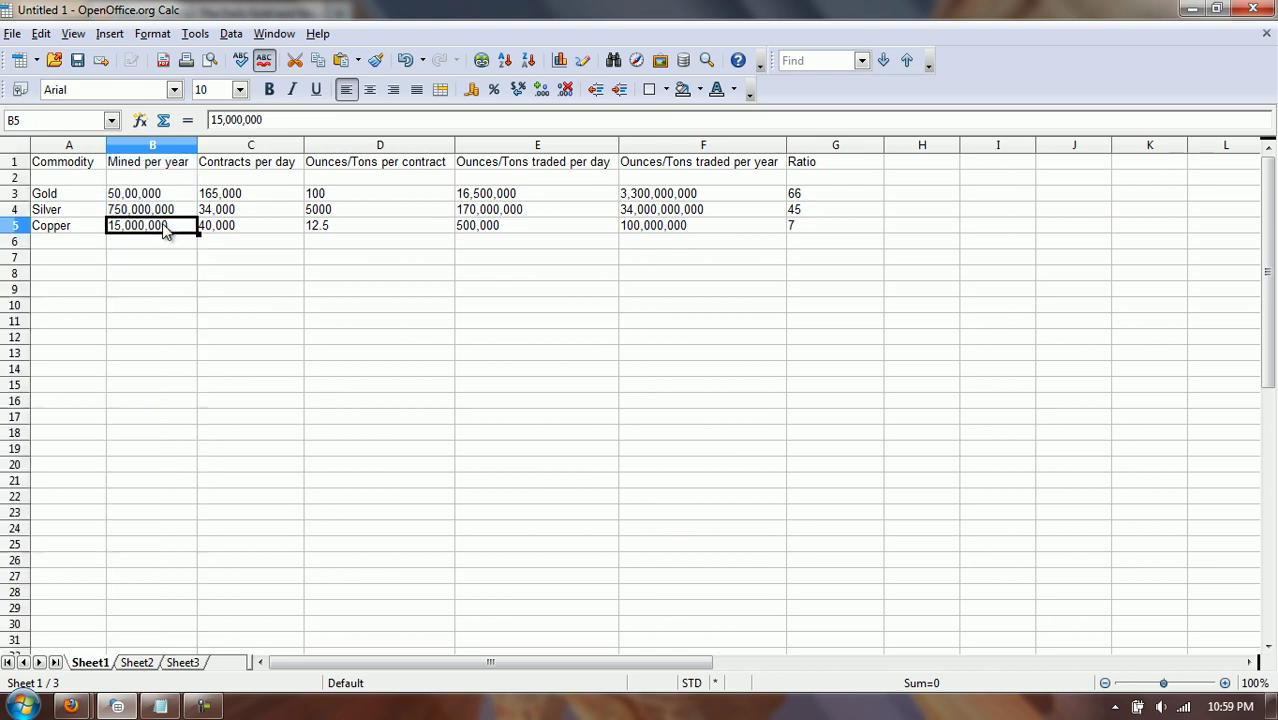
left_click(276, 146)
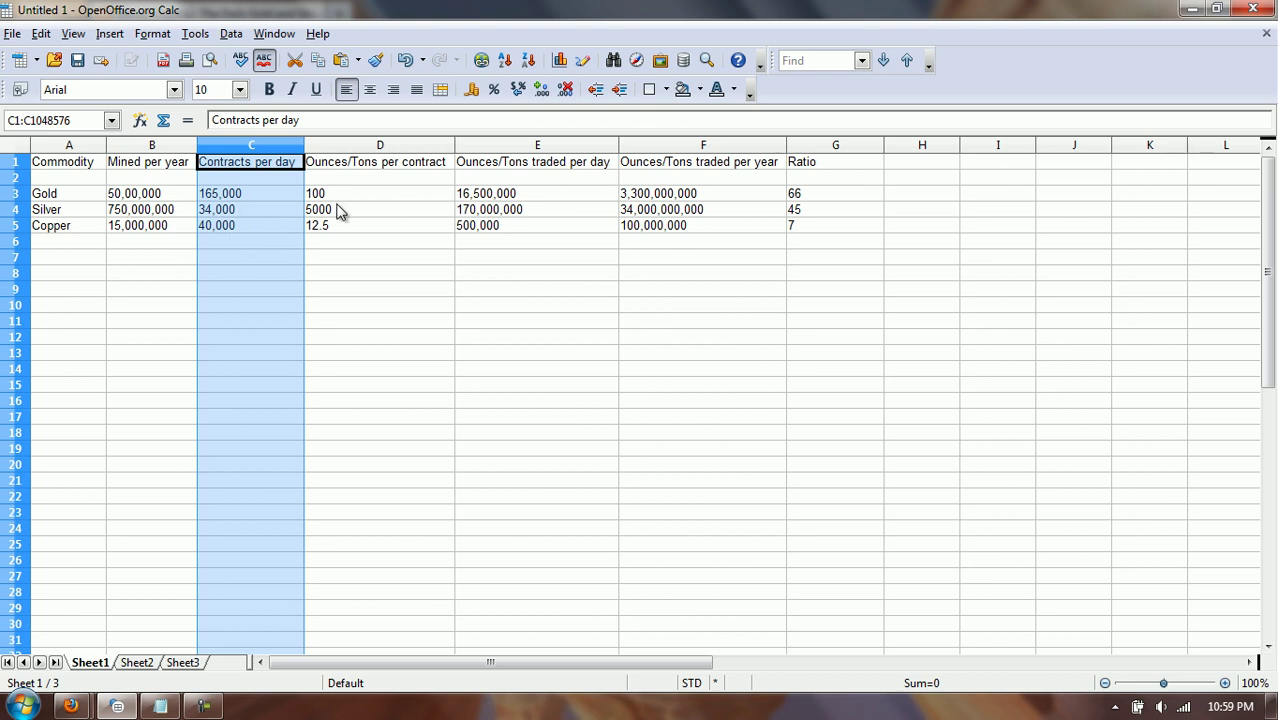
left_click(392, 152)
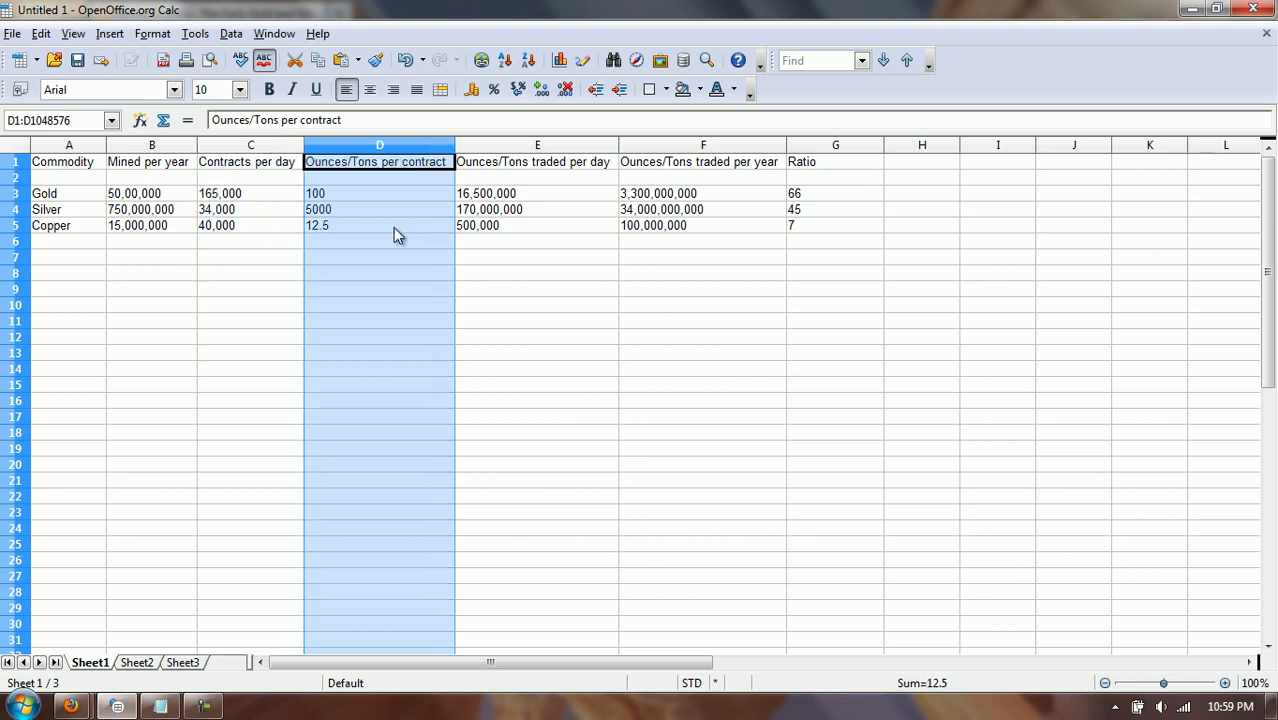
left_click(534, 148)
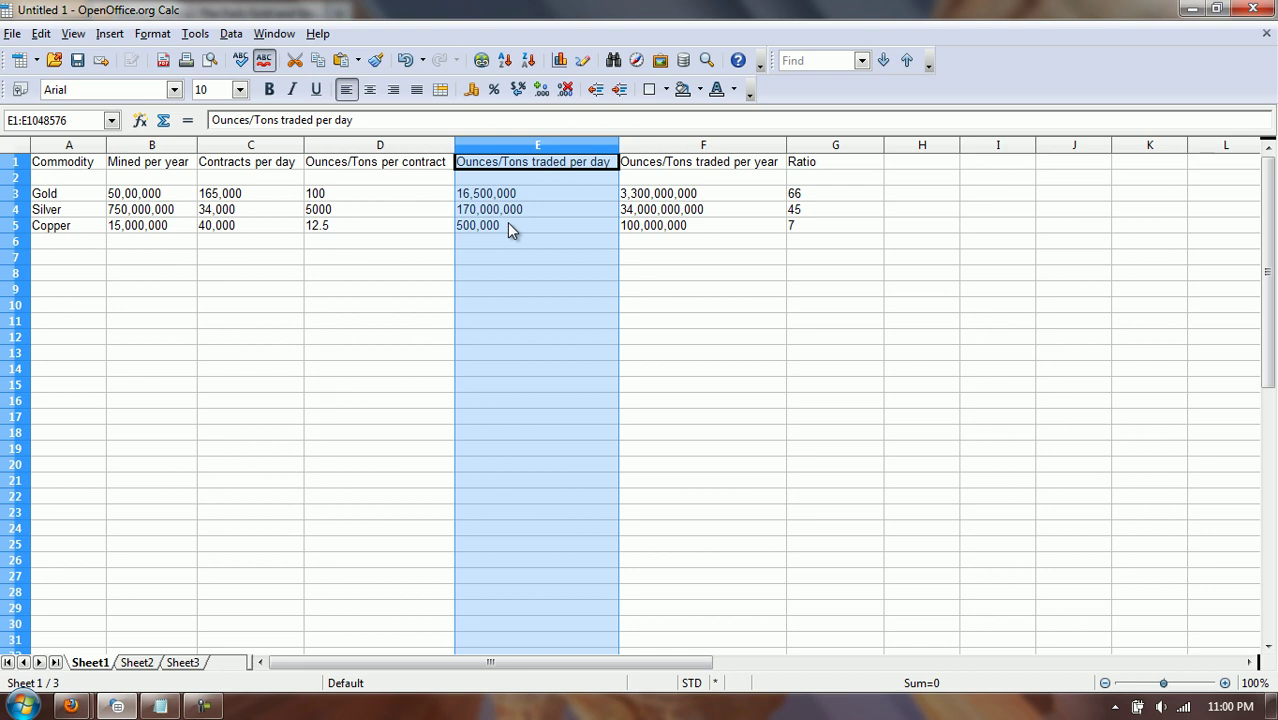
left_click(705, 146)
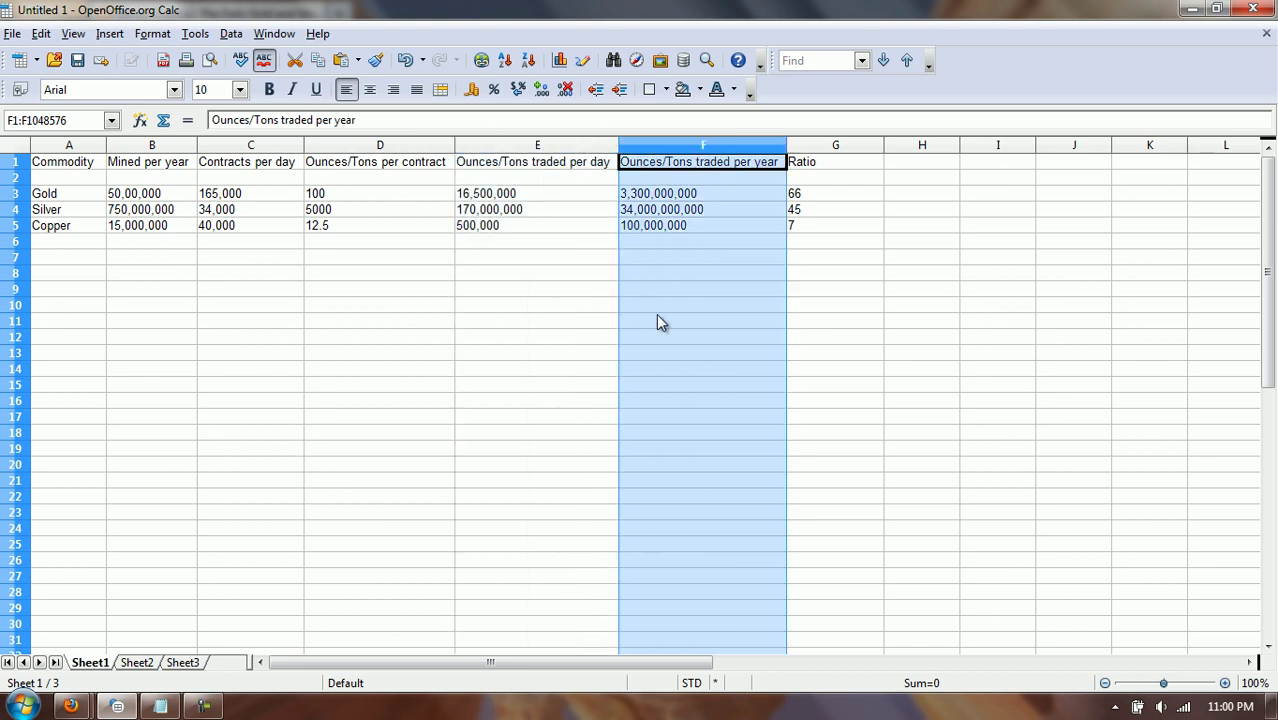
left_click(835, 148)
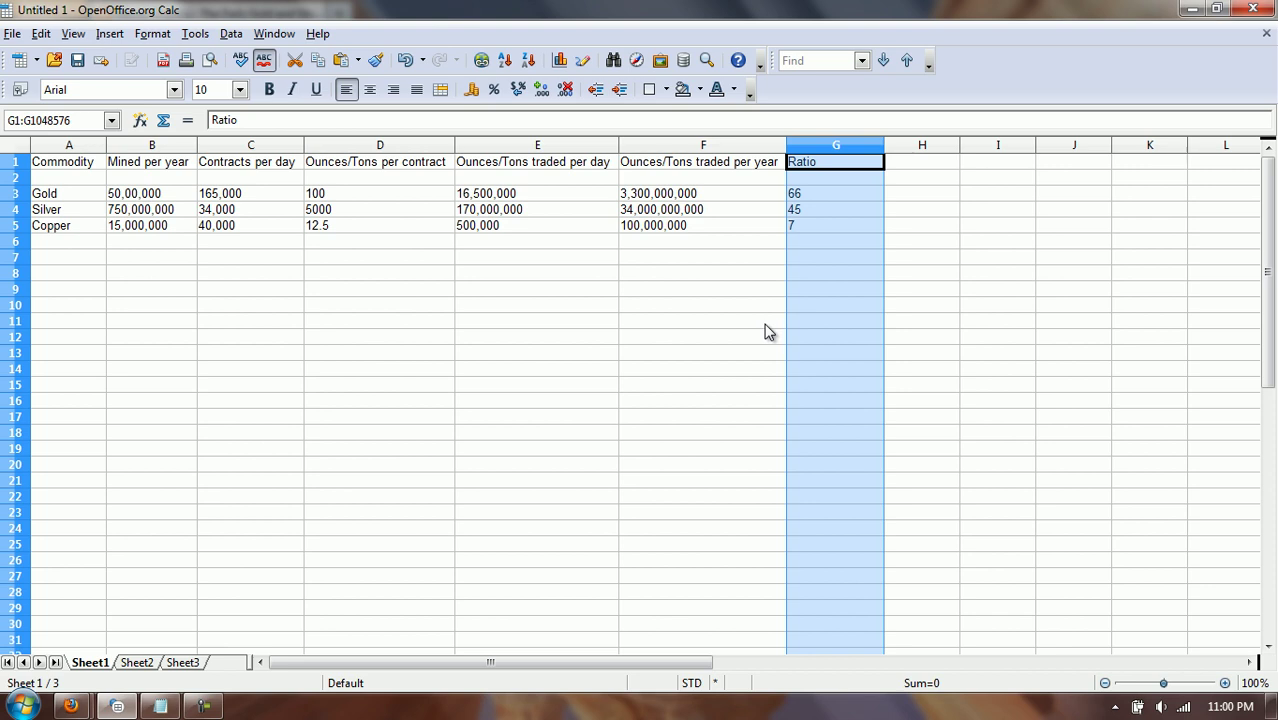
left_click(150, 195)
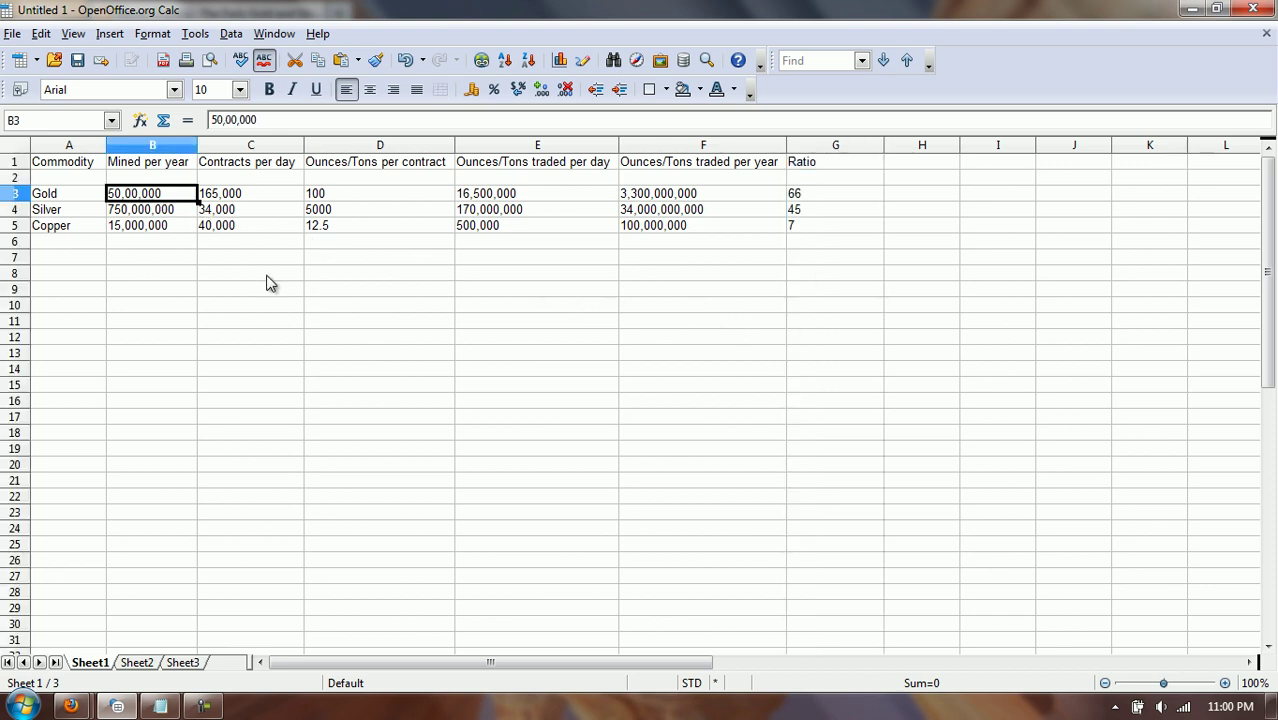
left_click(271, 198)
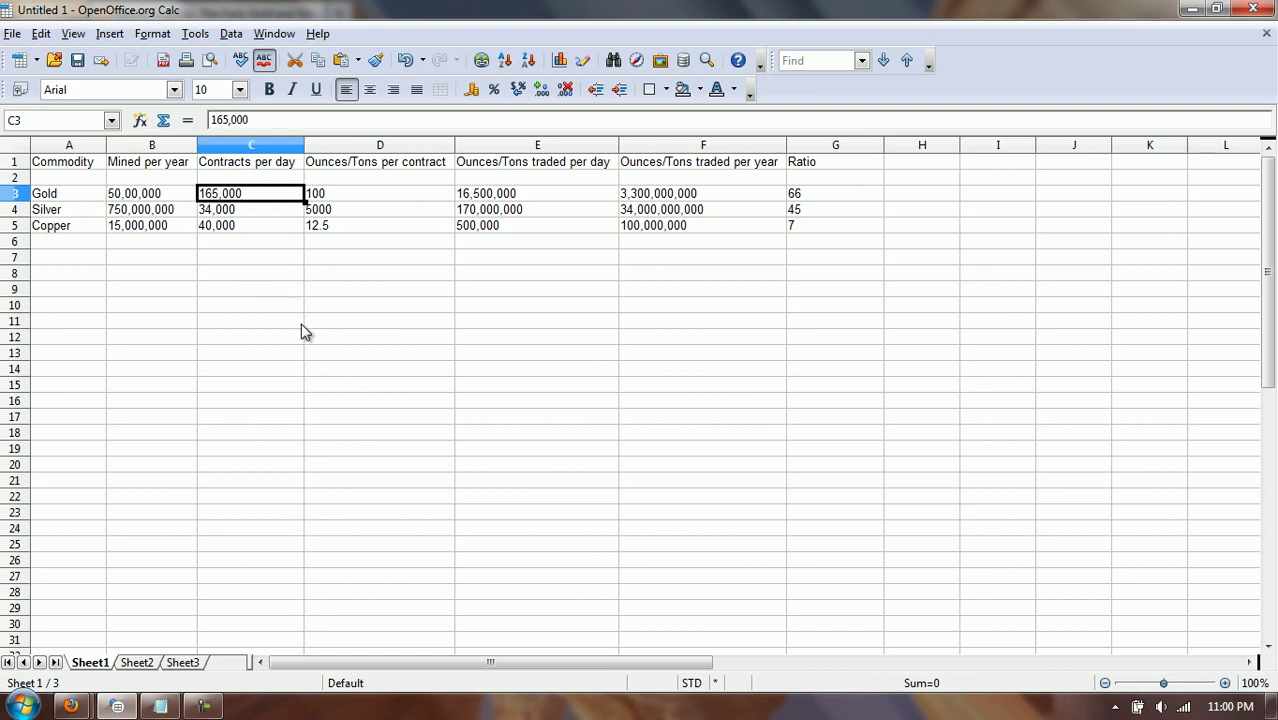
left_click(353, 197)
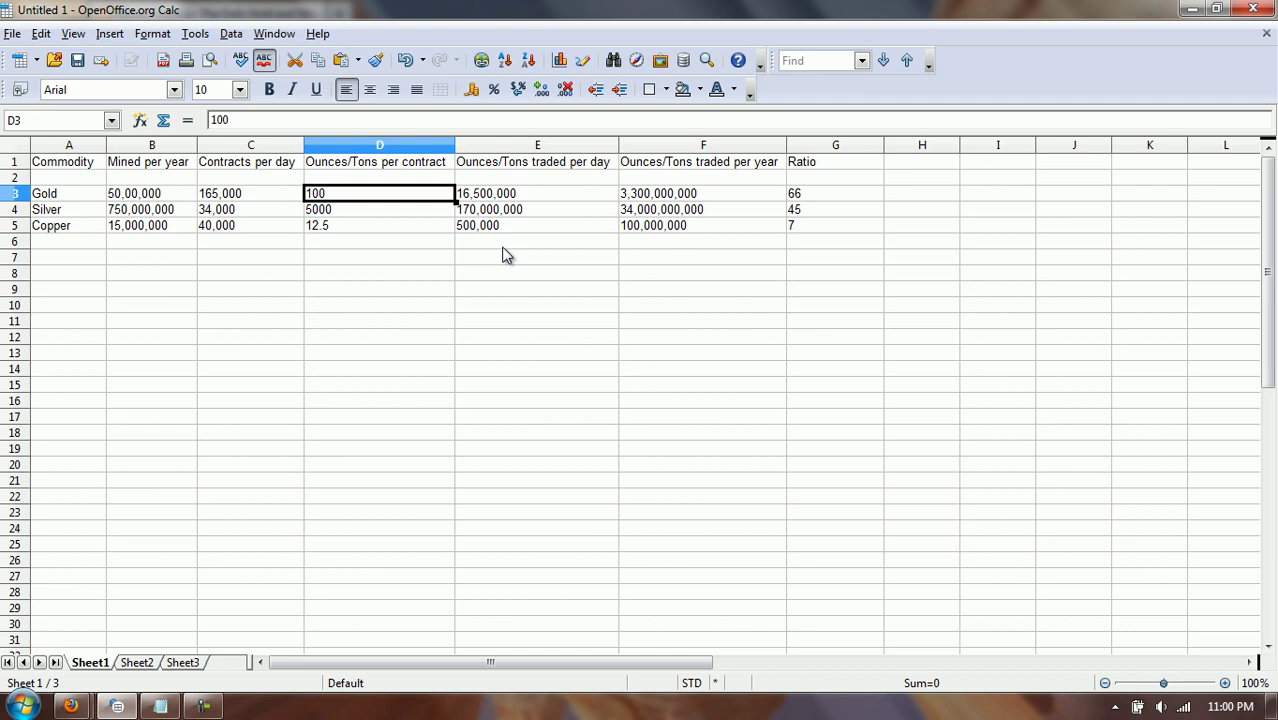
left_click(509, 196)
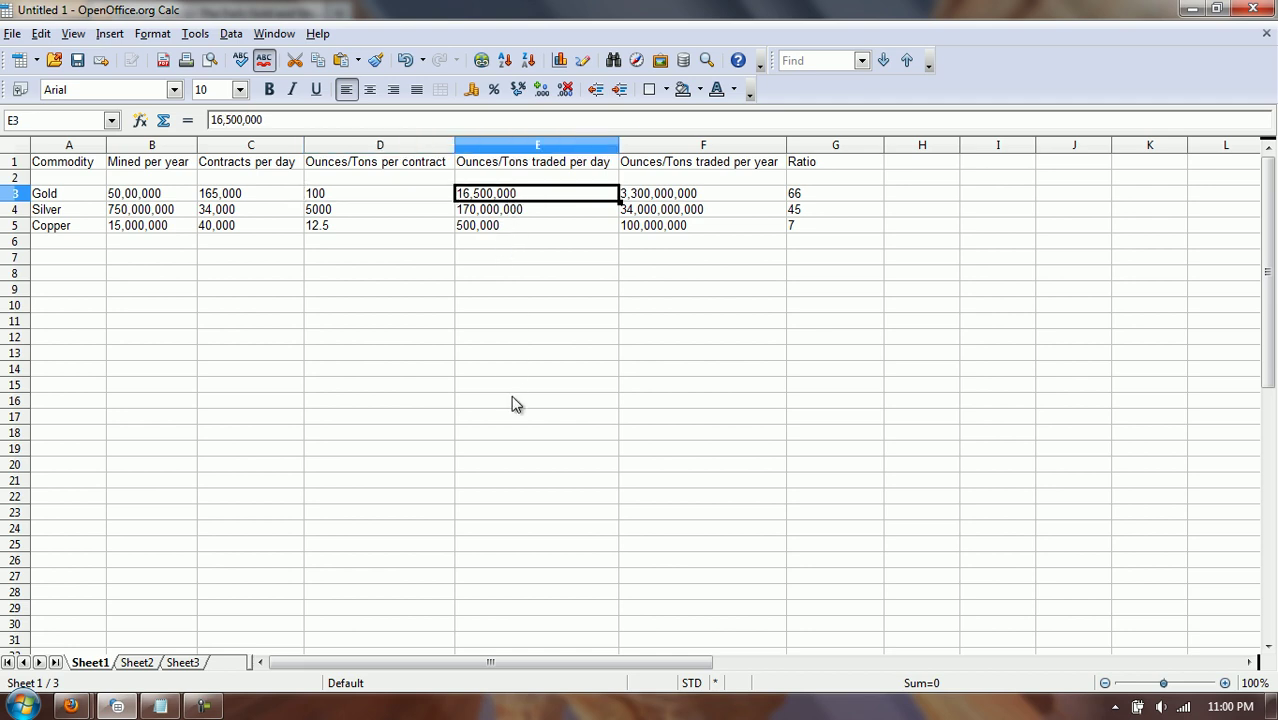
left_click(647, 196)
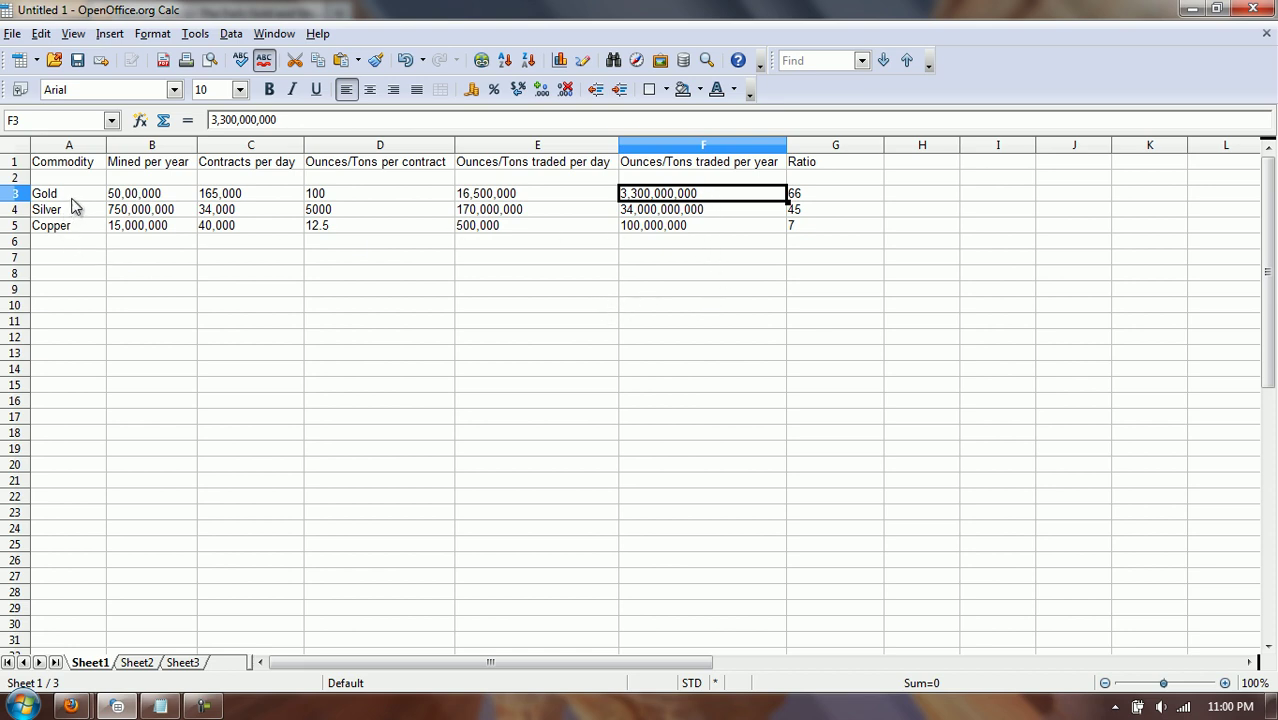
left_click(124, 197)
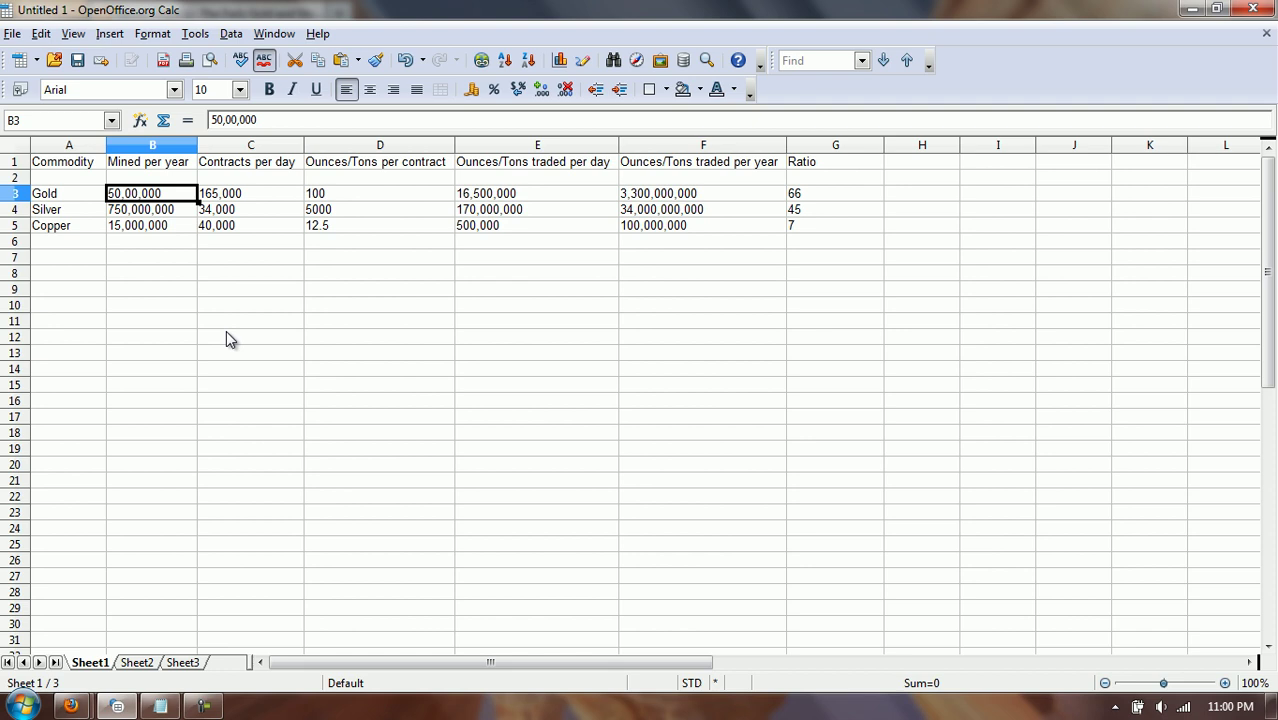
left_click(825, 198)
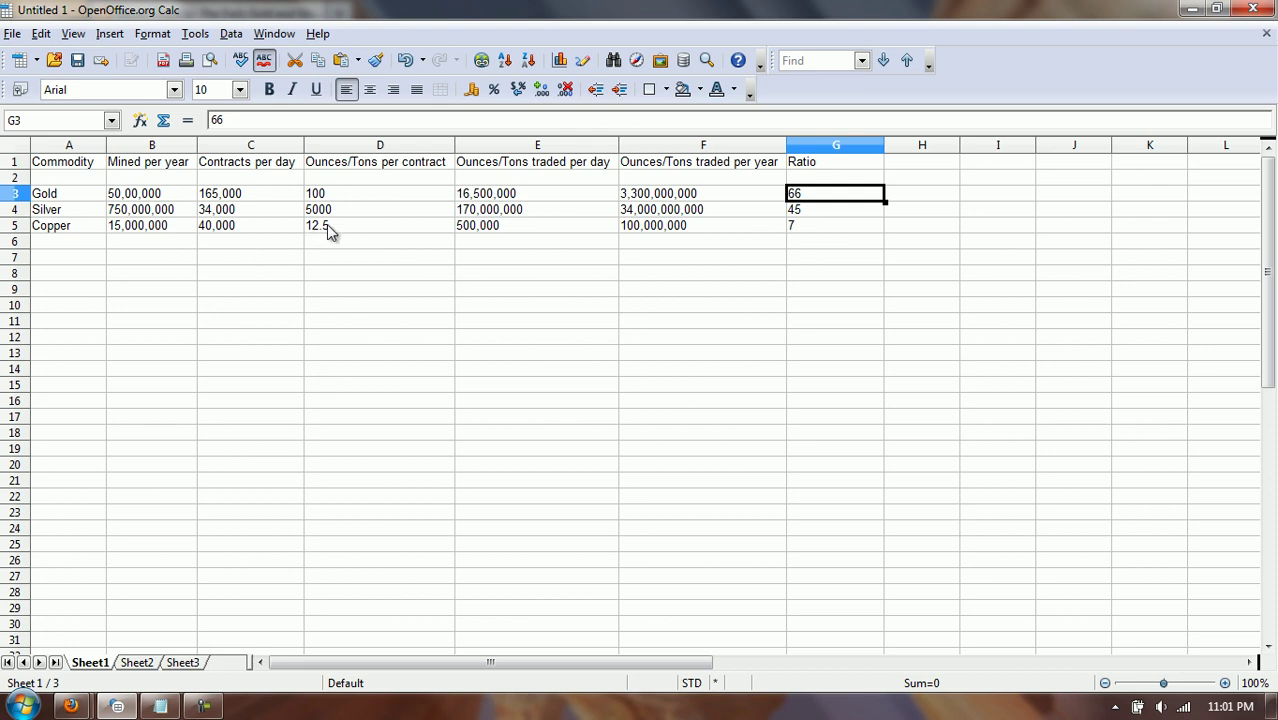
left_click(152, 211)
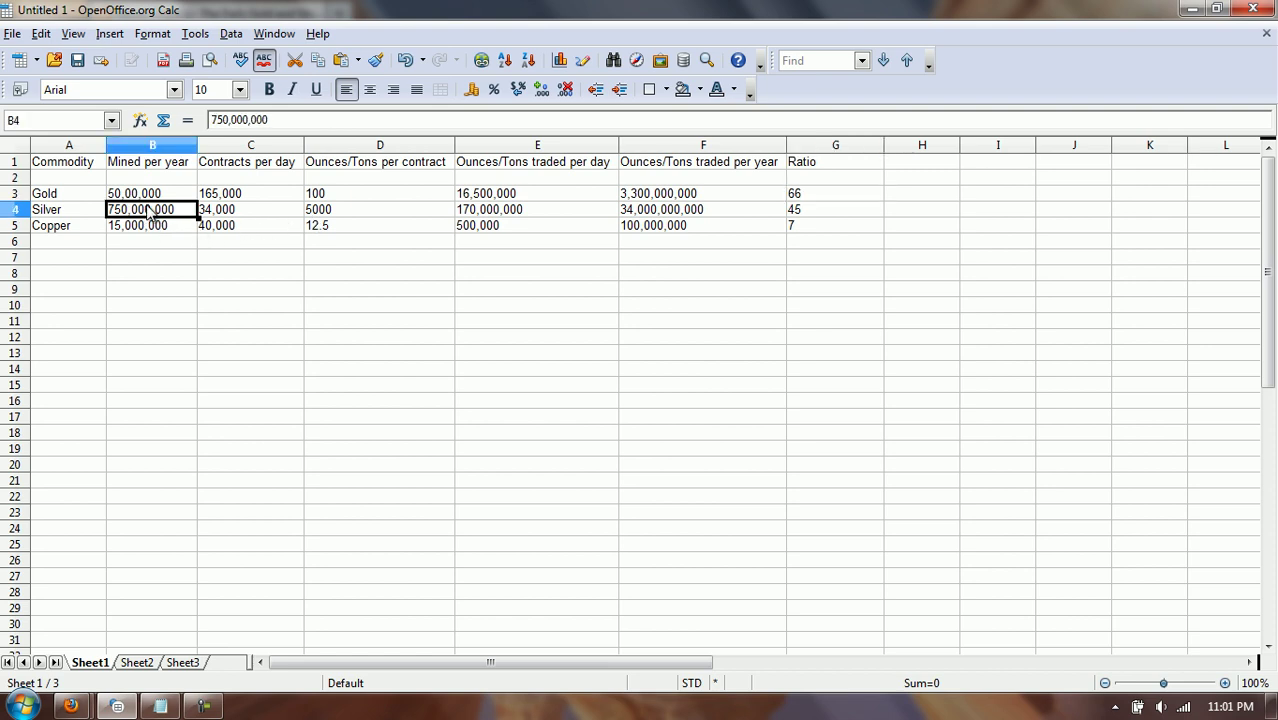
left_click(259, 212)
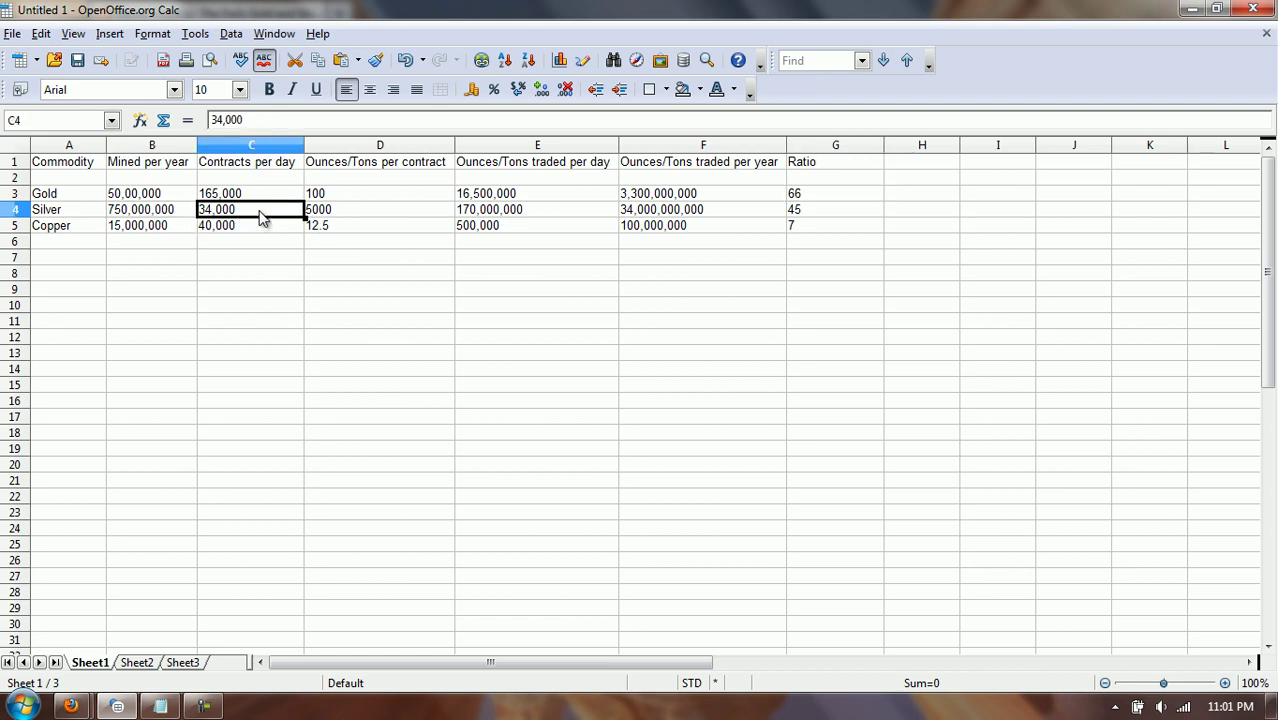
left_click(382, 219)
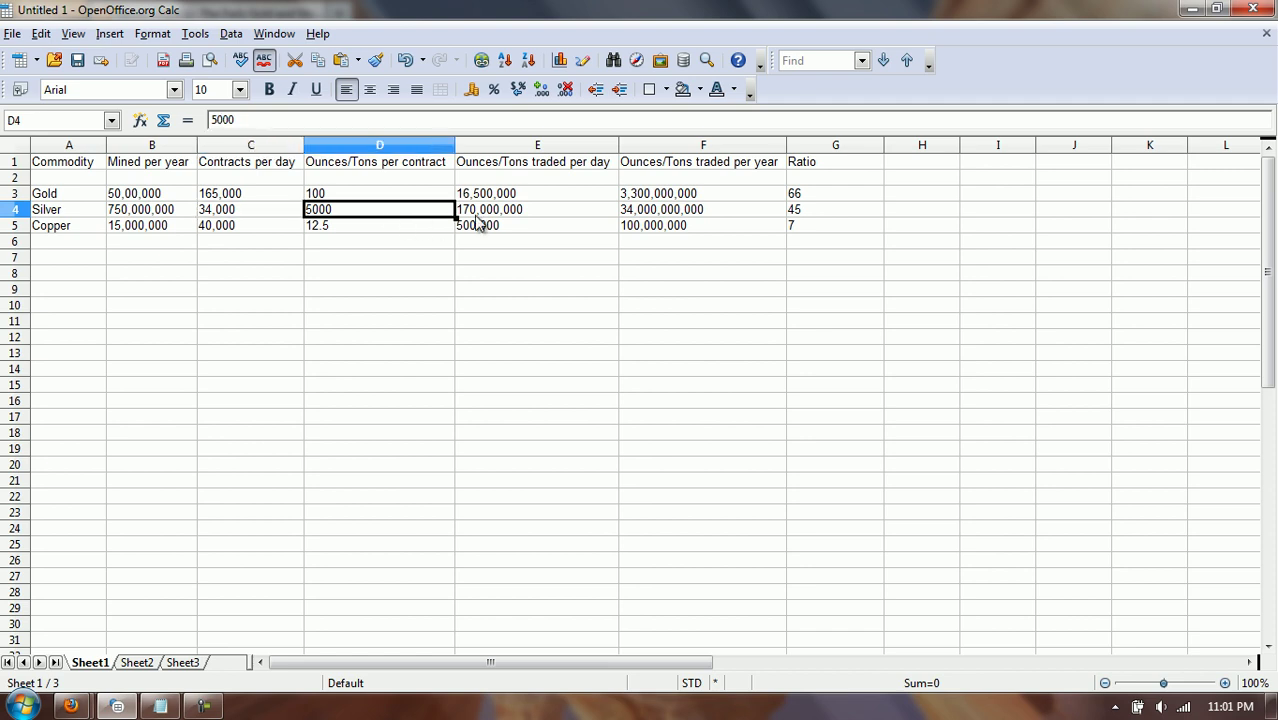
left_click(514, 220)
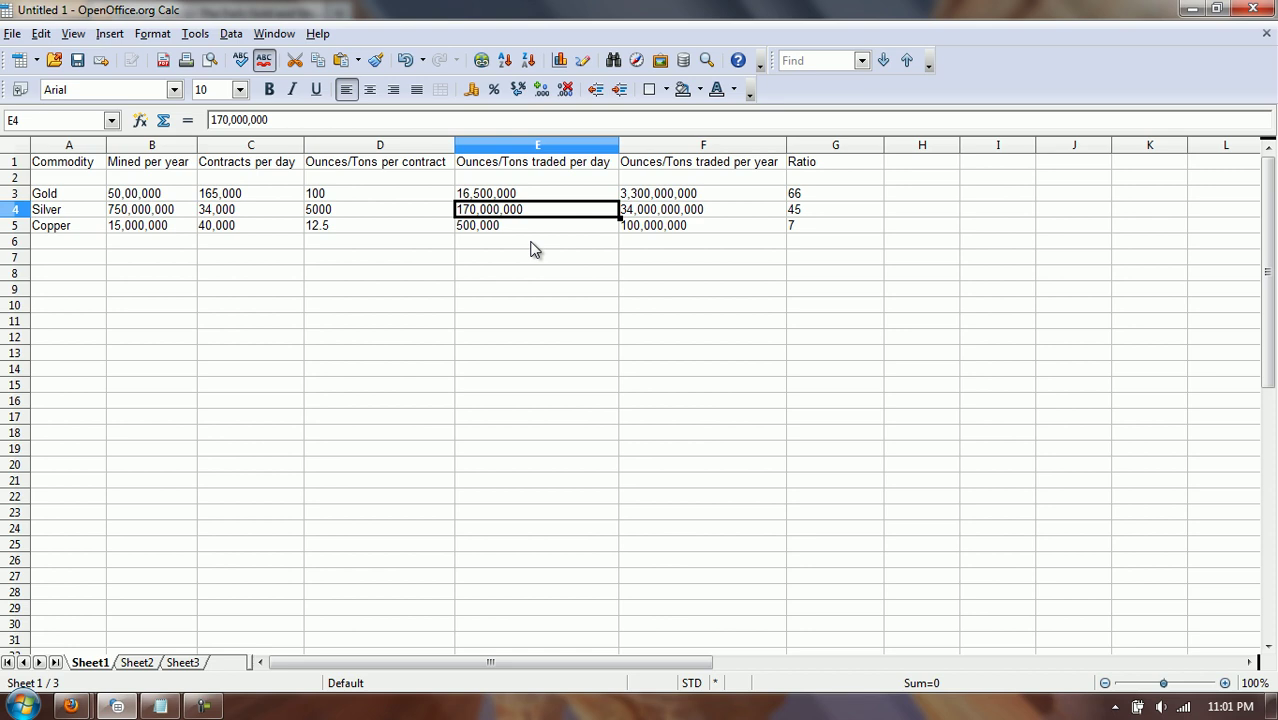
left_click(650, 212)
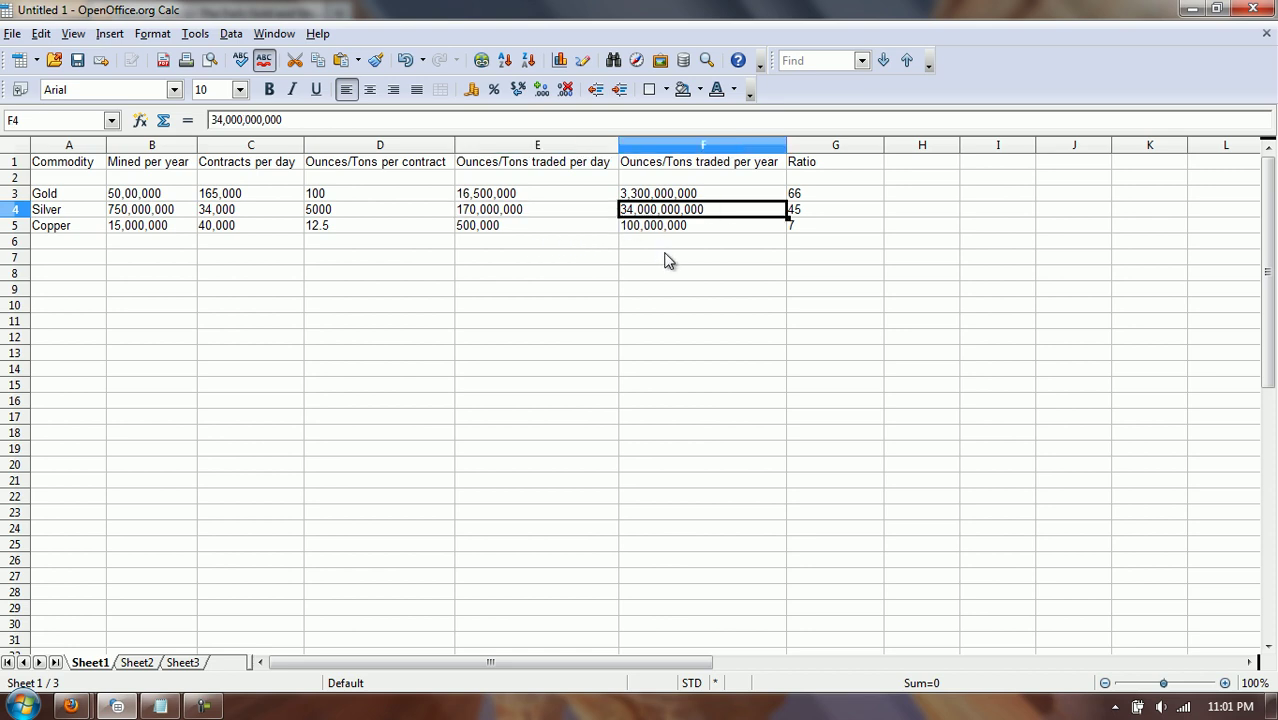
left_click(802, 214)
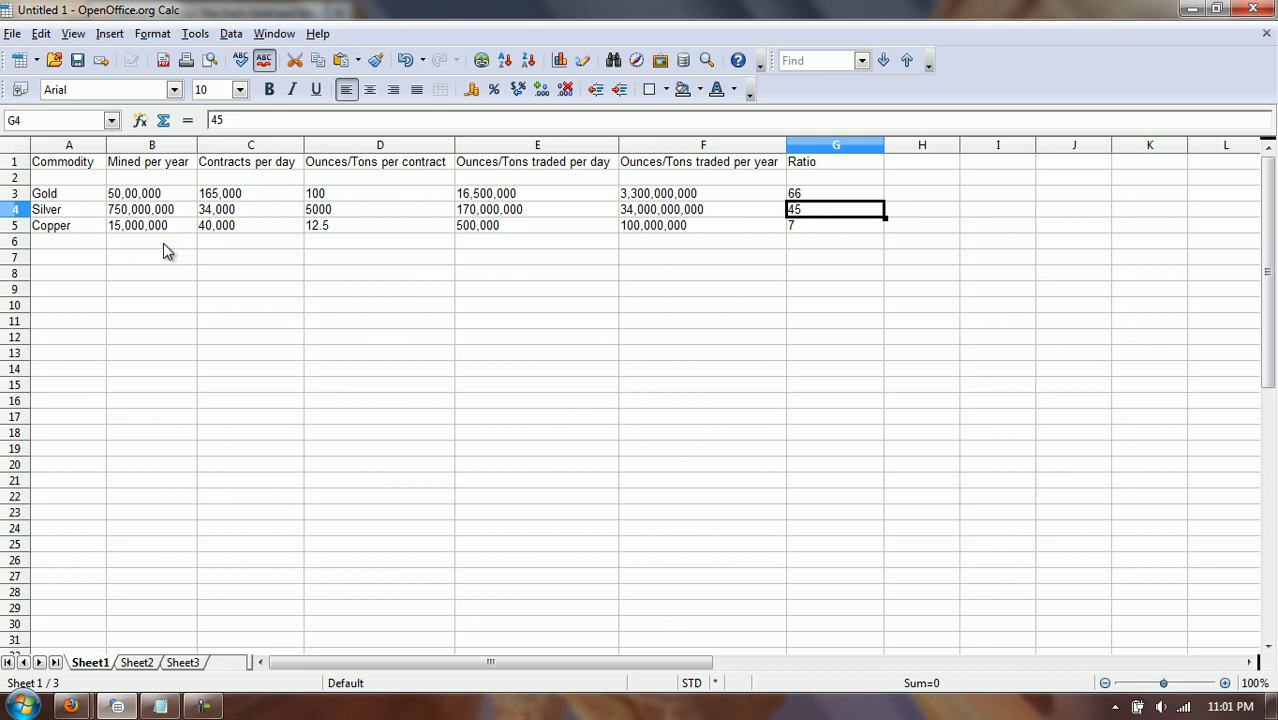
left_click(138, 230)
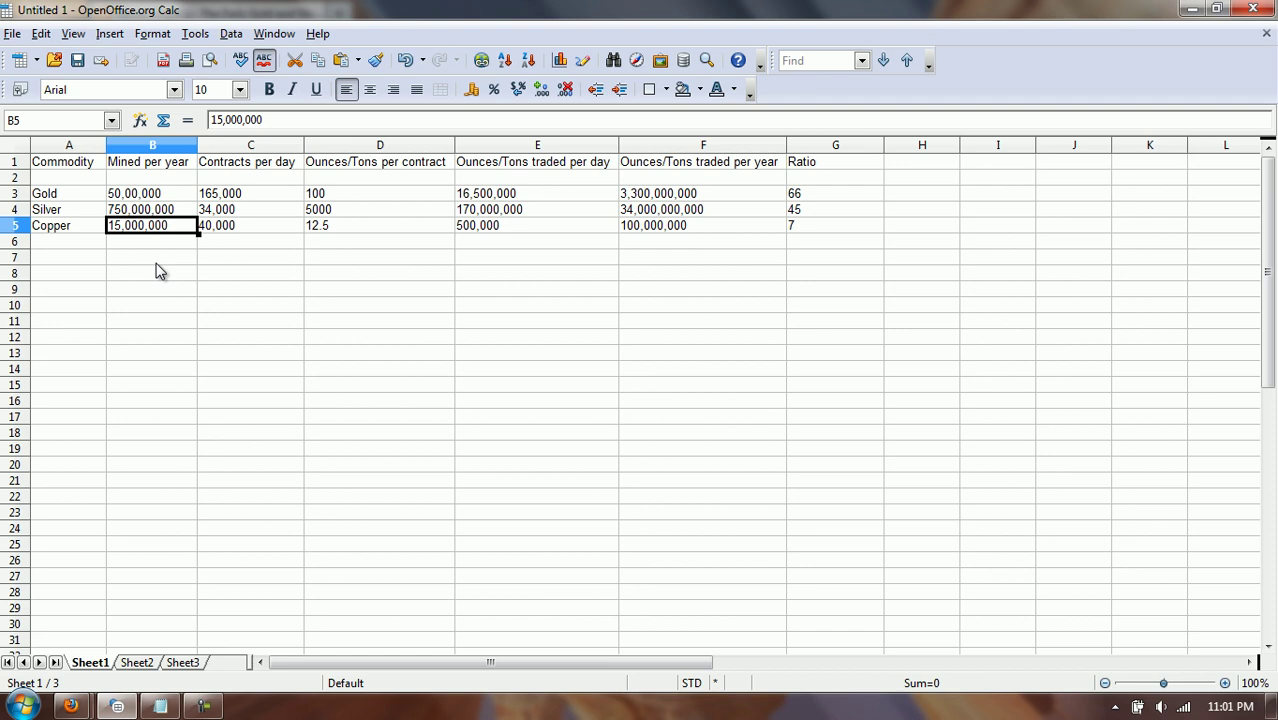
left_click(804, 197)
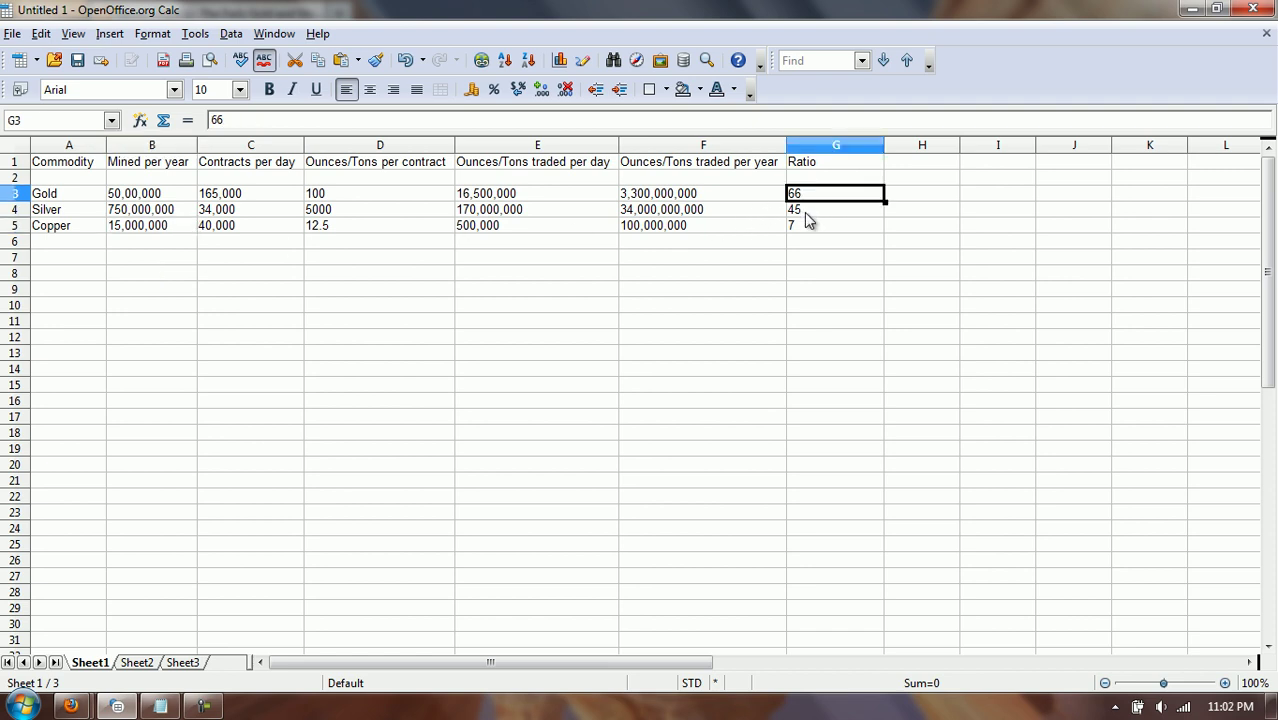
left_click(807, 212)
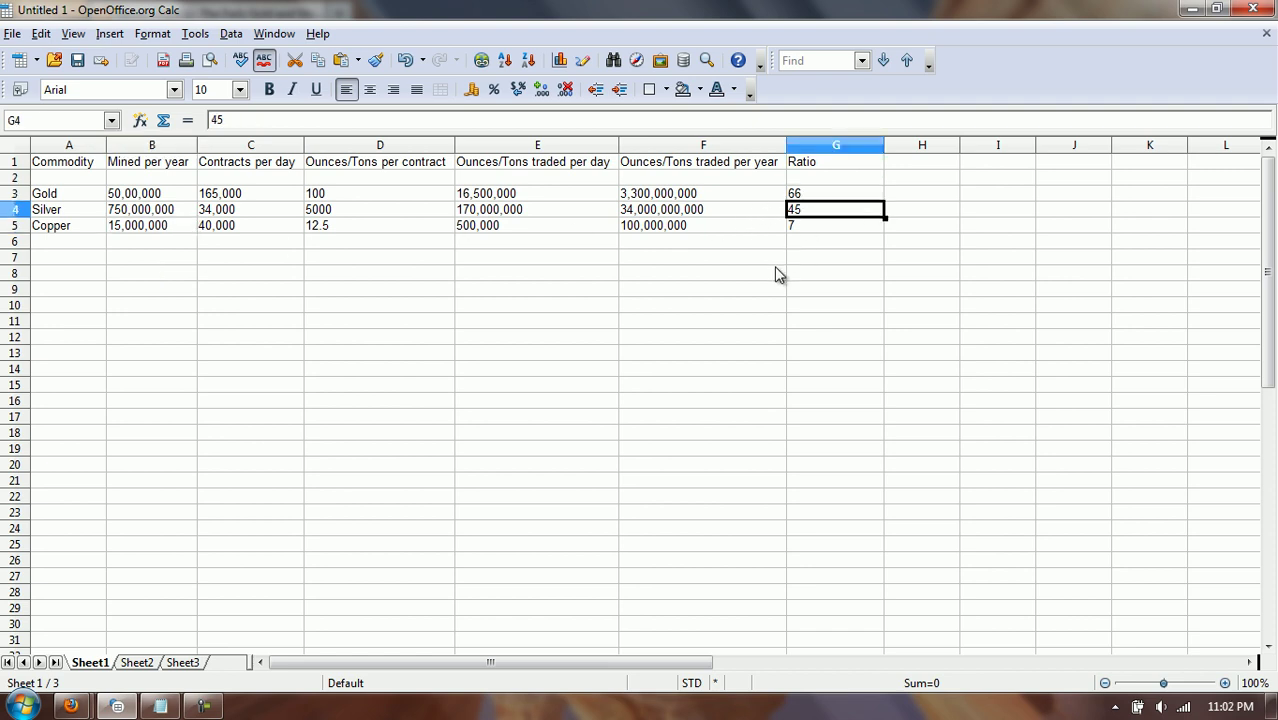
left_click(160, 228)
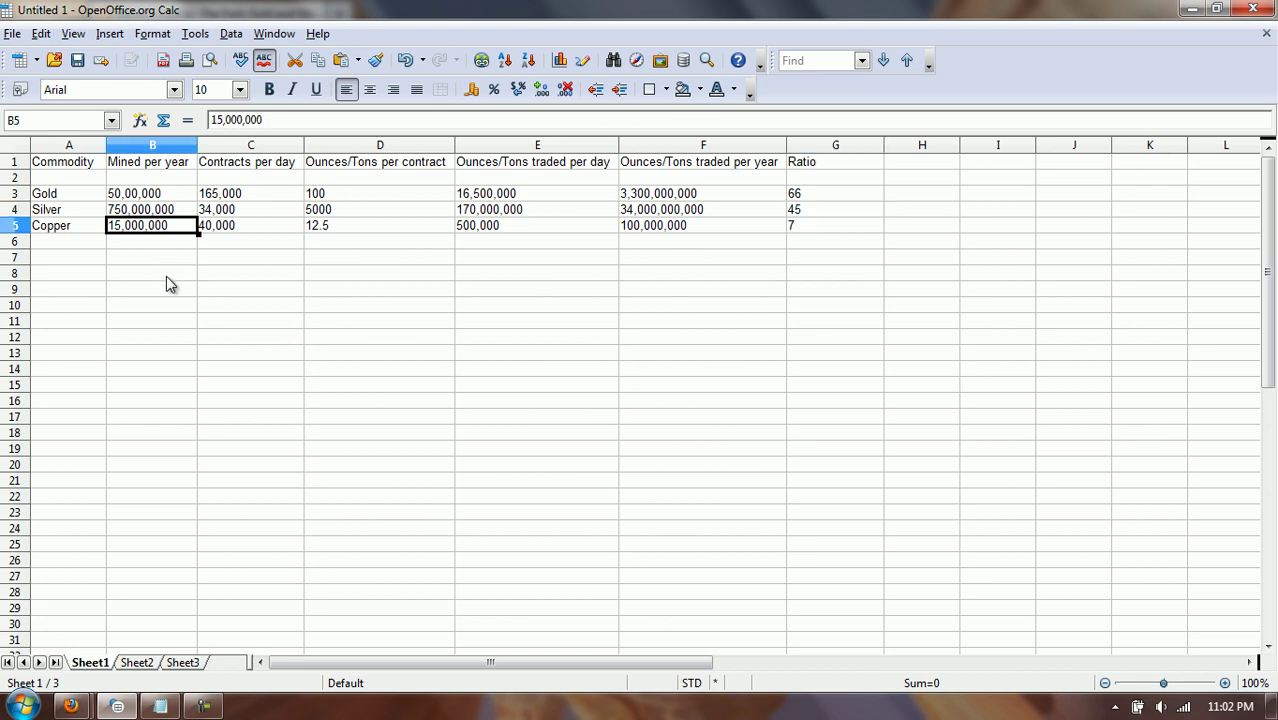
left_click(245, 229)
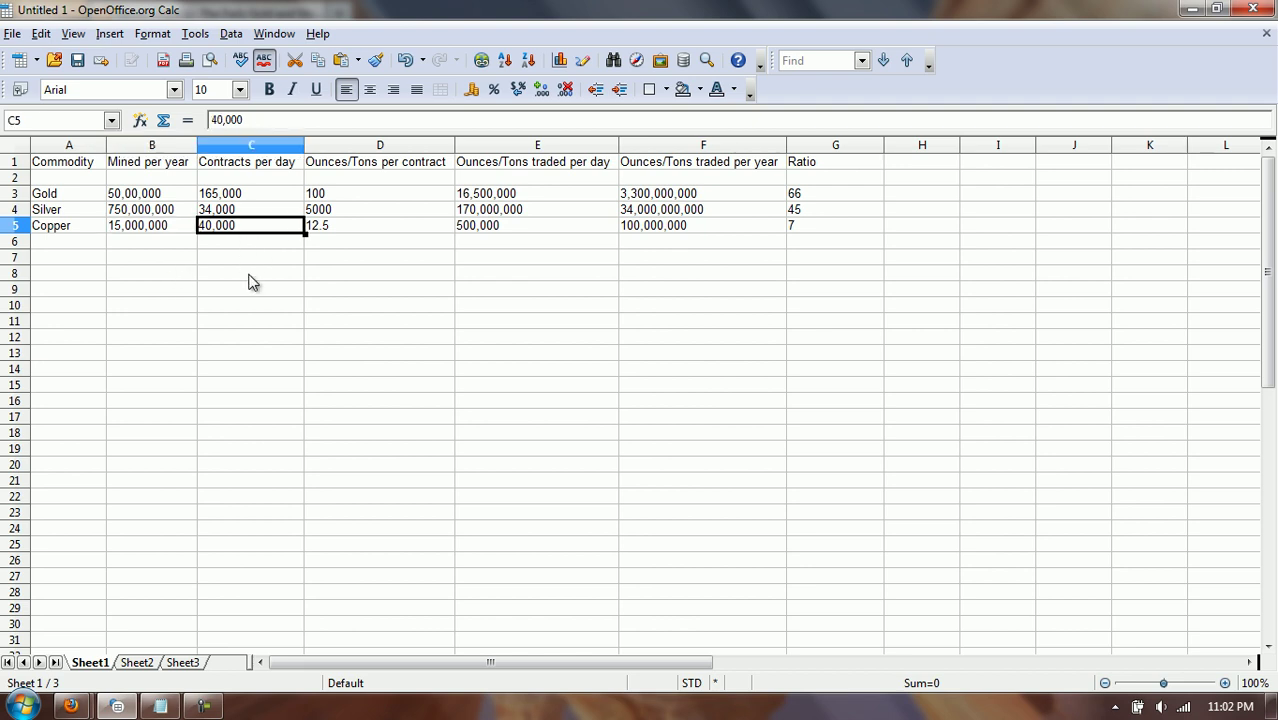
left_click(337, 227)
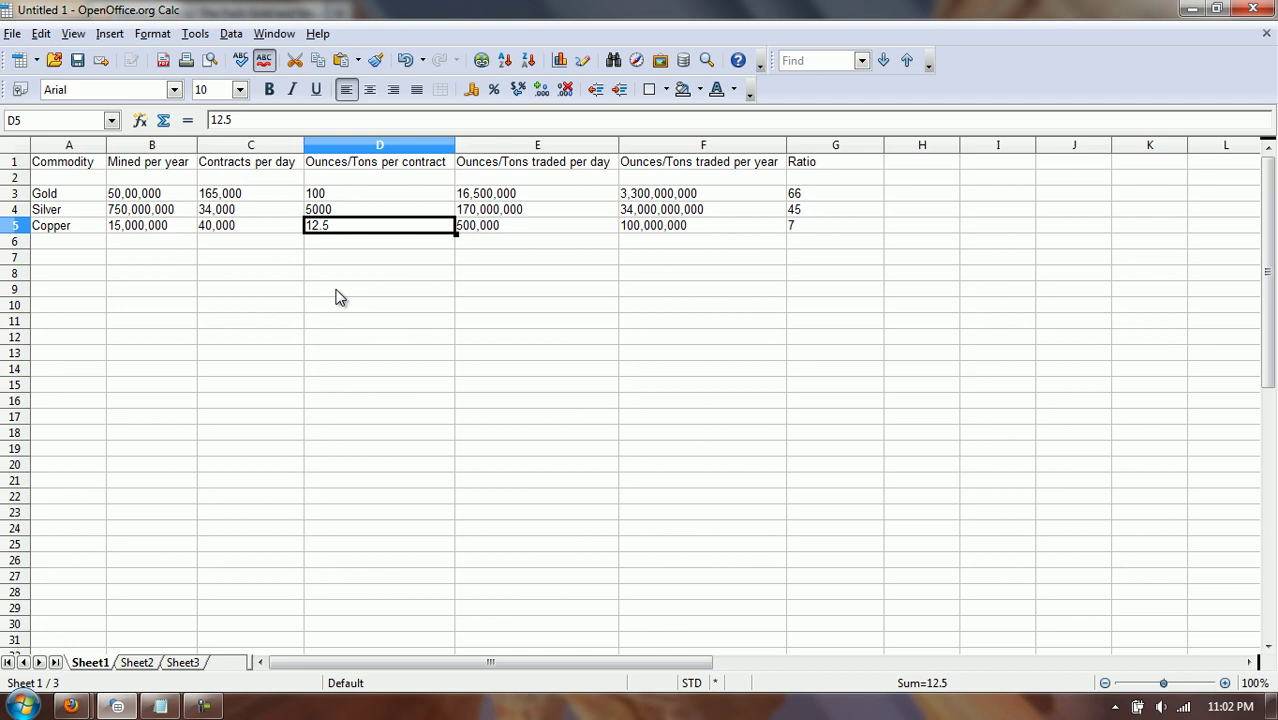
left_click(510, 229)
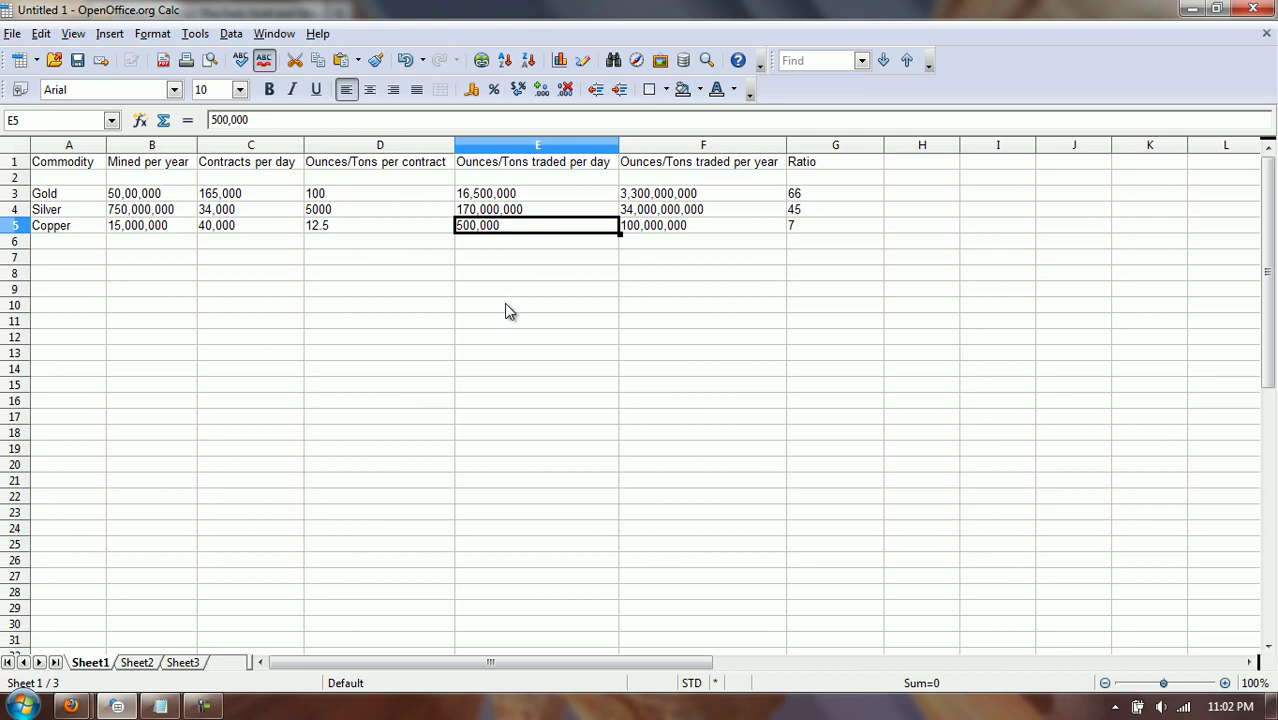
left_click(652, 234)
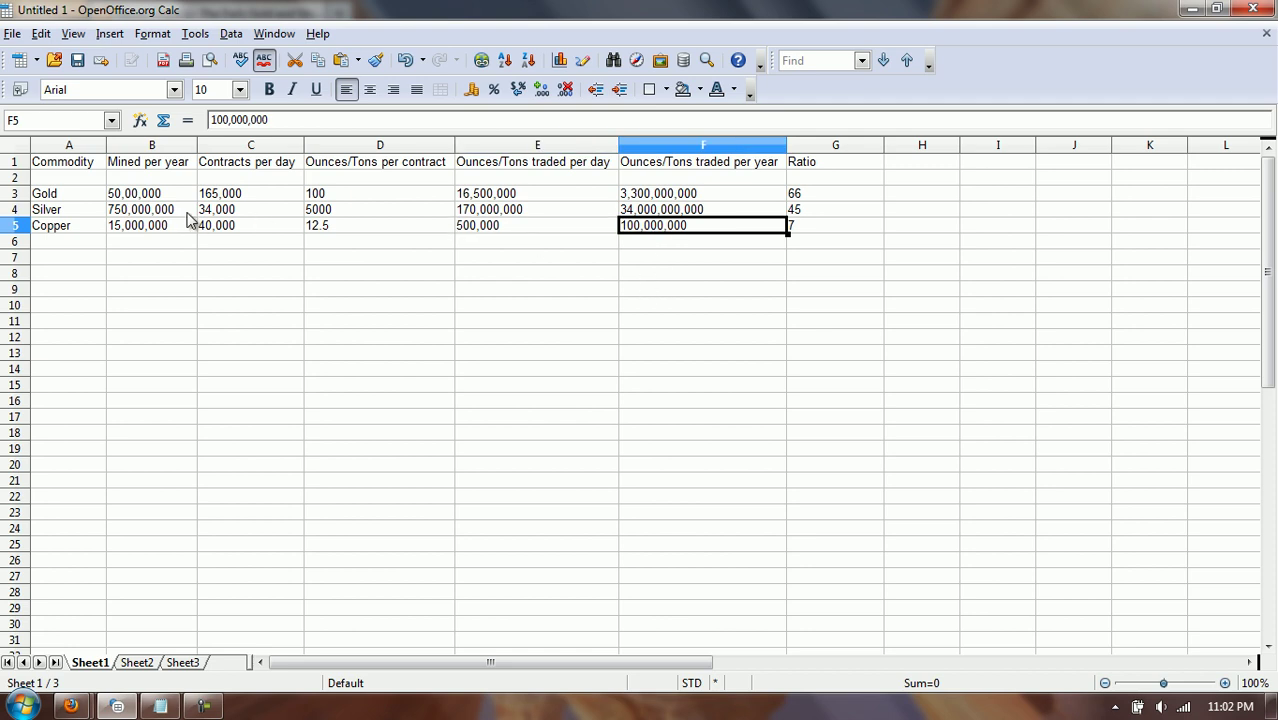
left_click(156, 225)
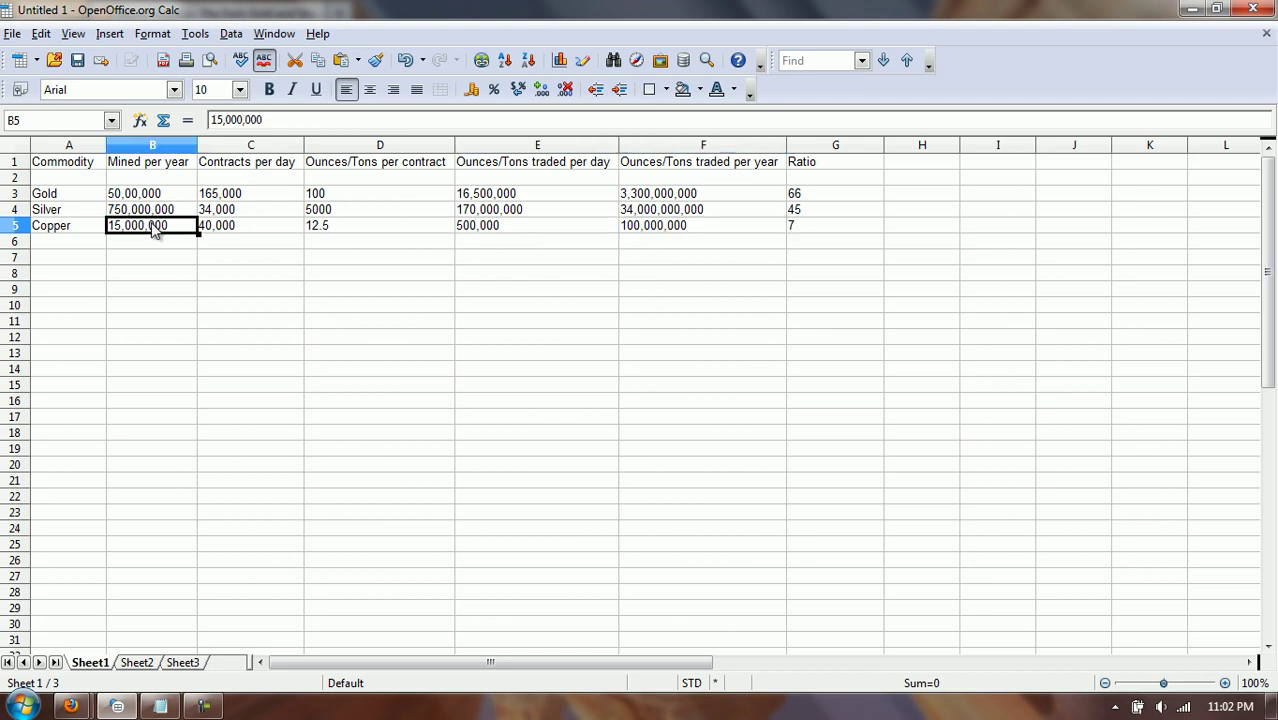
left_click(672, 230)
left_click(810, 229)
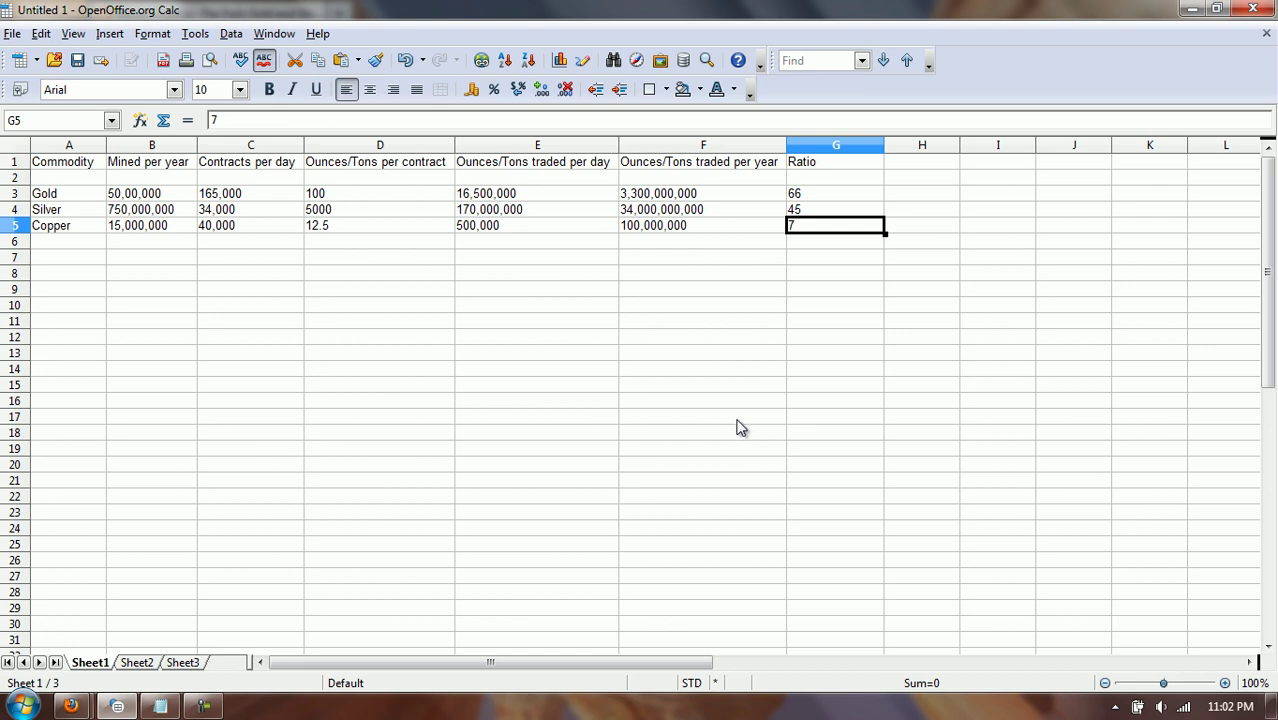
left_click(814, 195)
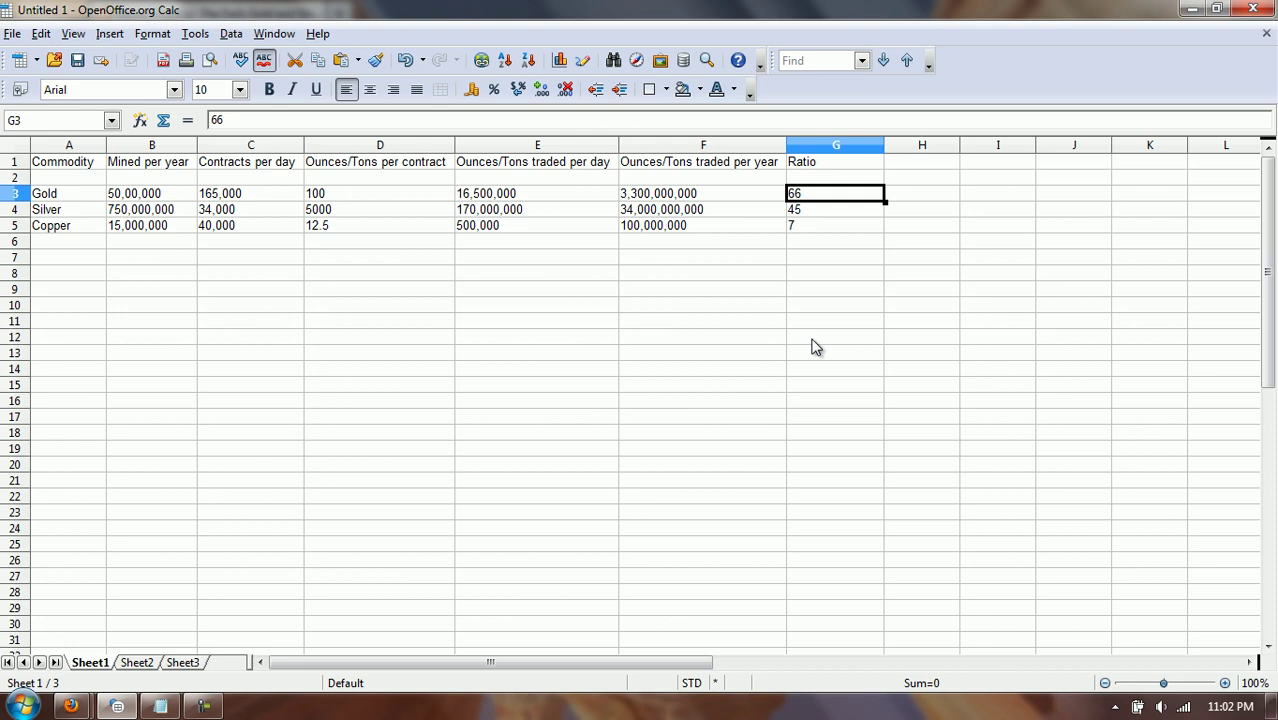
left_click(811, 212)
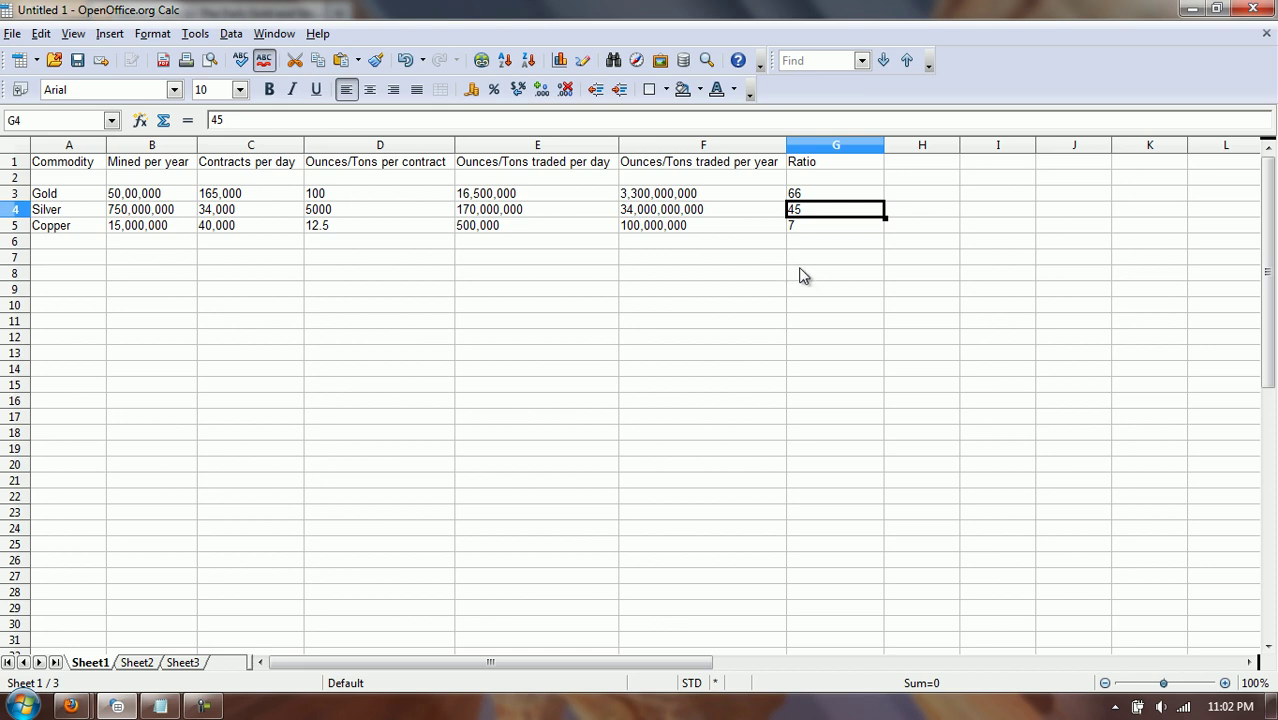
left_click(810, 228)
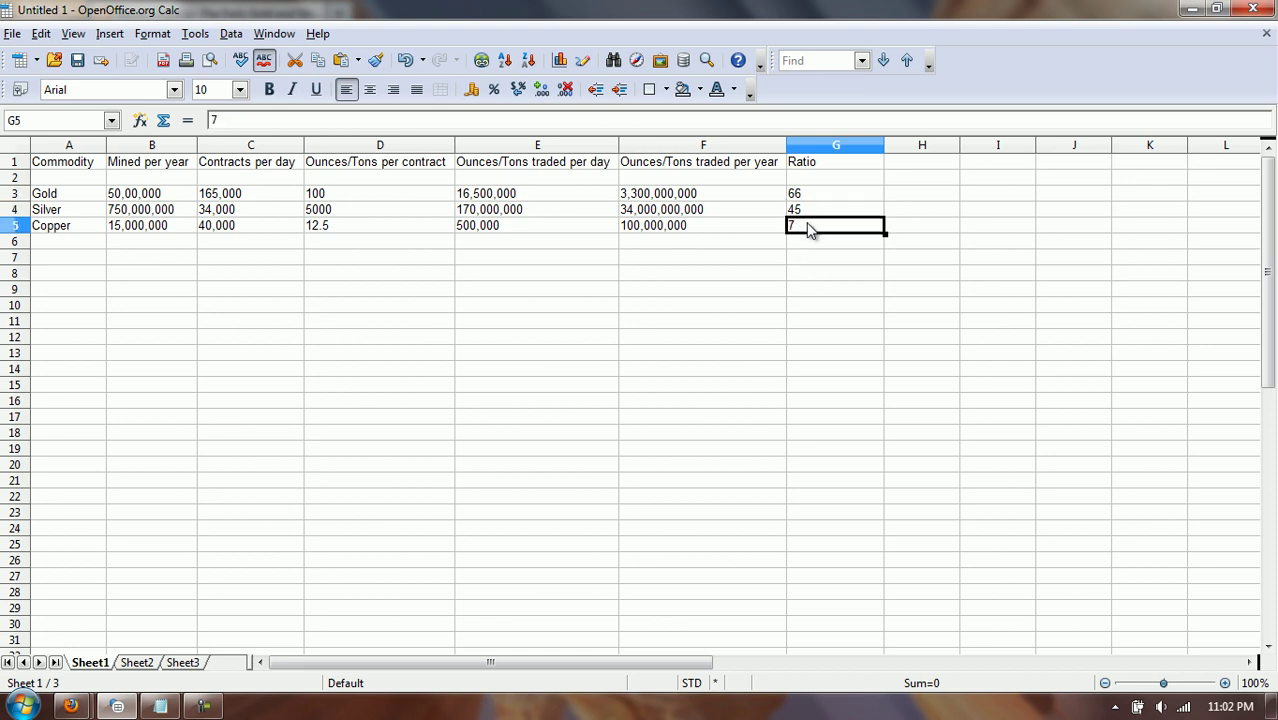
left_click(806, 213)
left_click(817, 197)
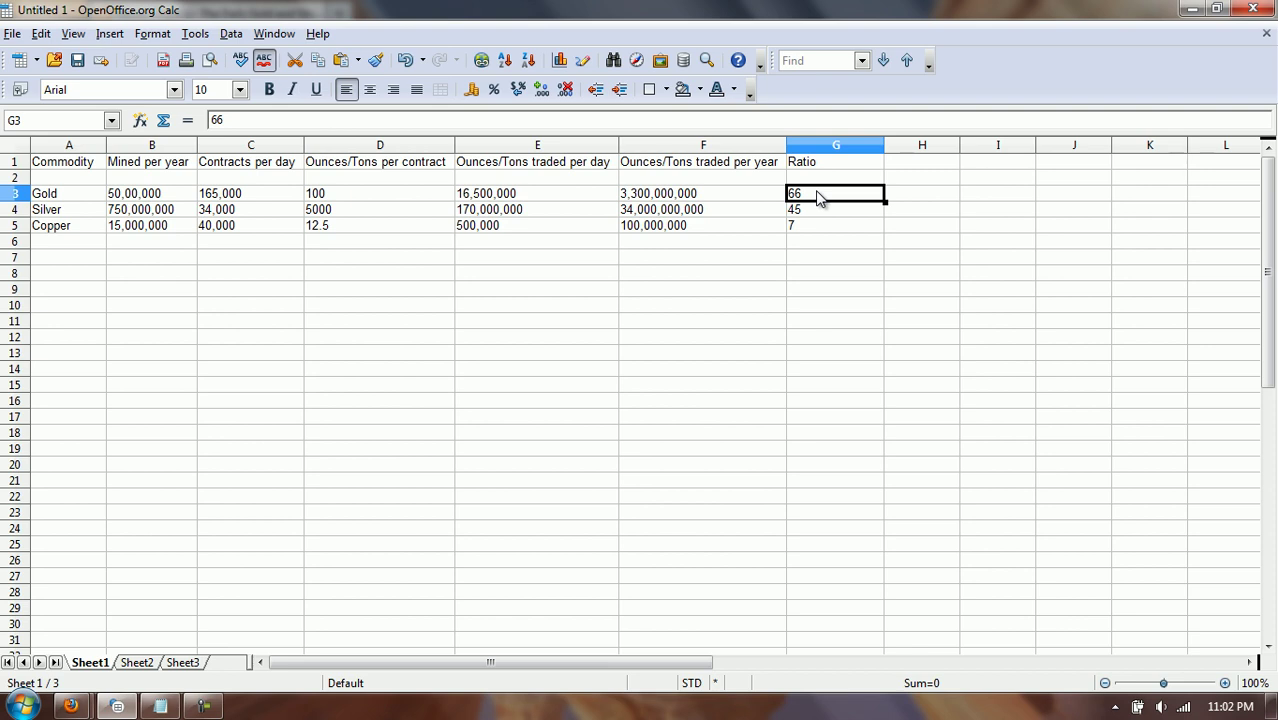
left_click(812, 209)
left_click(812, 228)
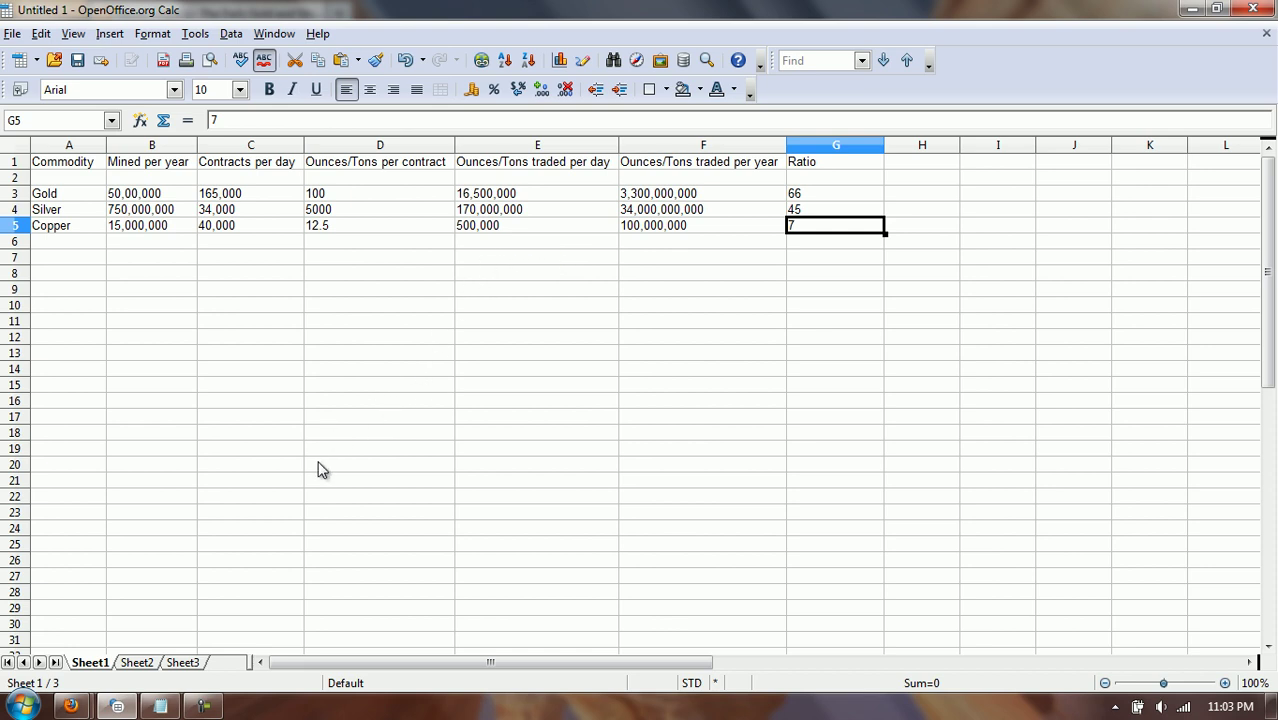
left_click(158, 709)
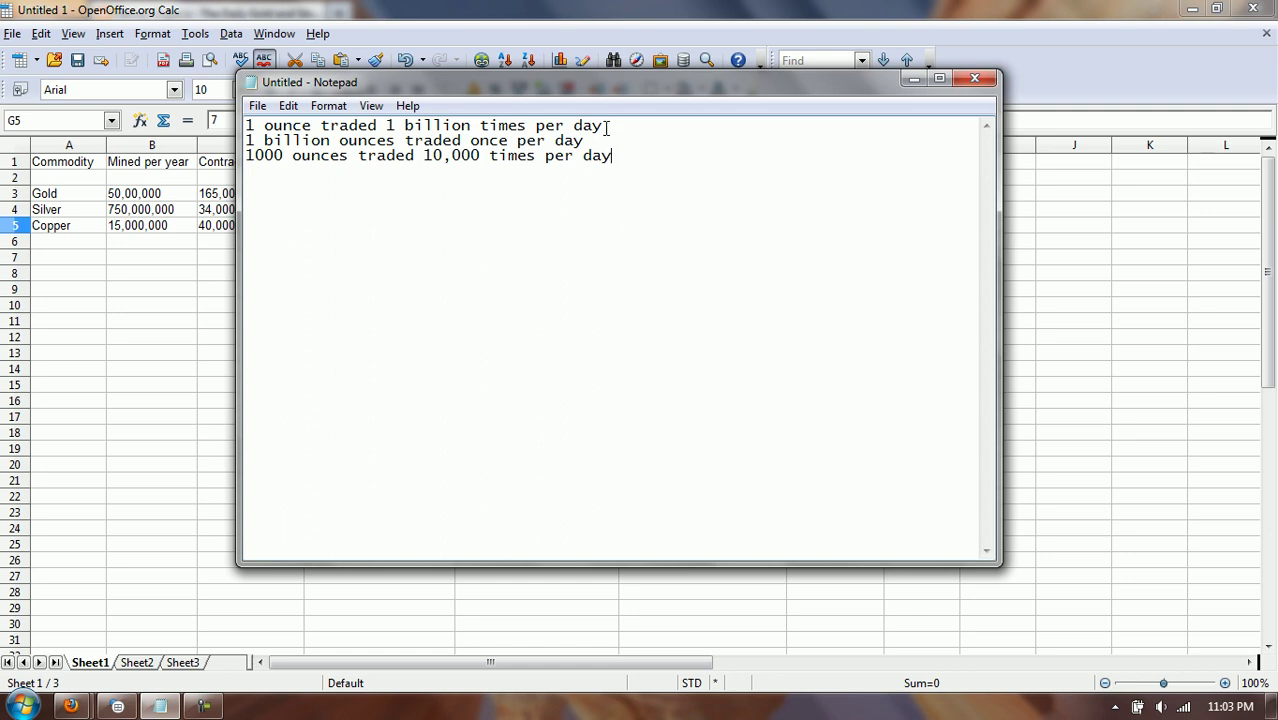
left_click_drag(606, 128, 248, 121)
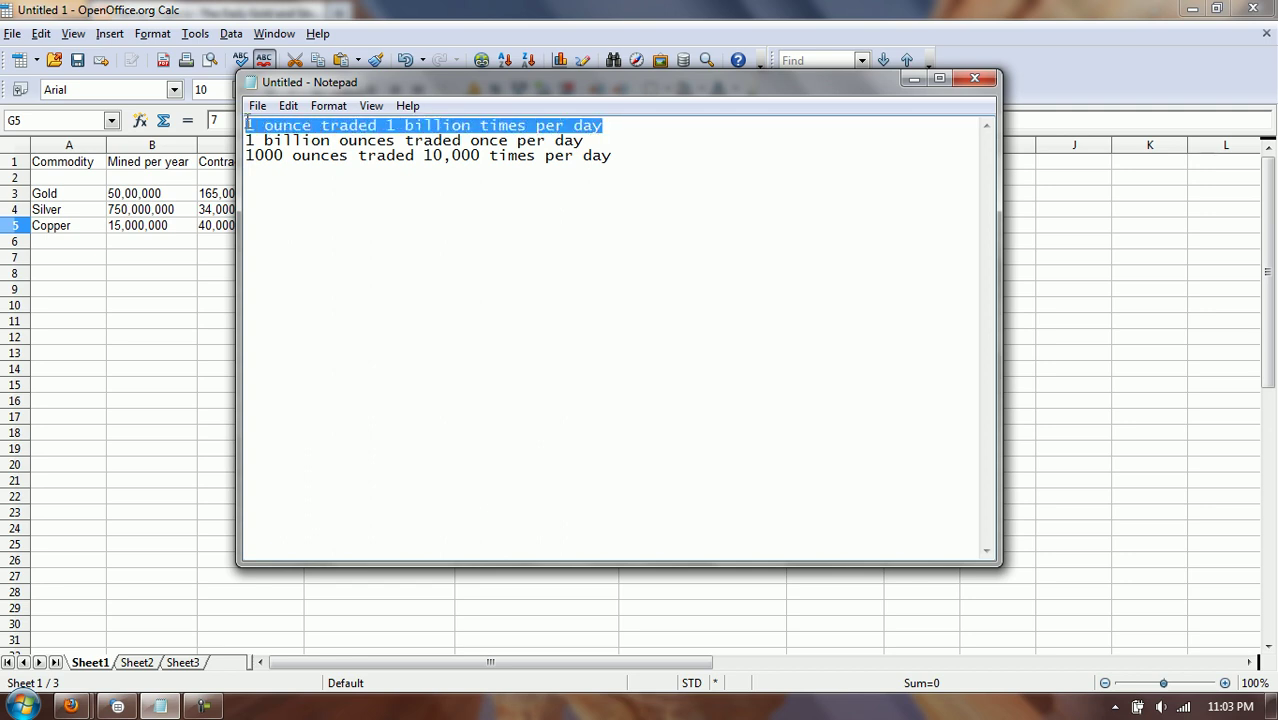
left_click(337, 134)
left_click_drag(388, 126, 614, 125)
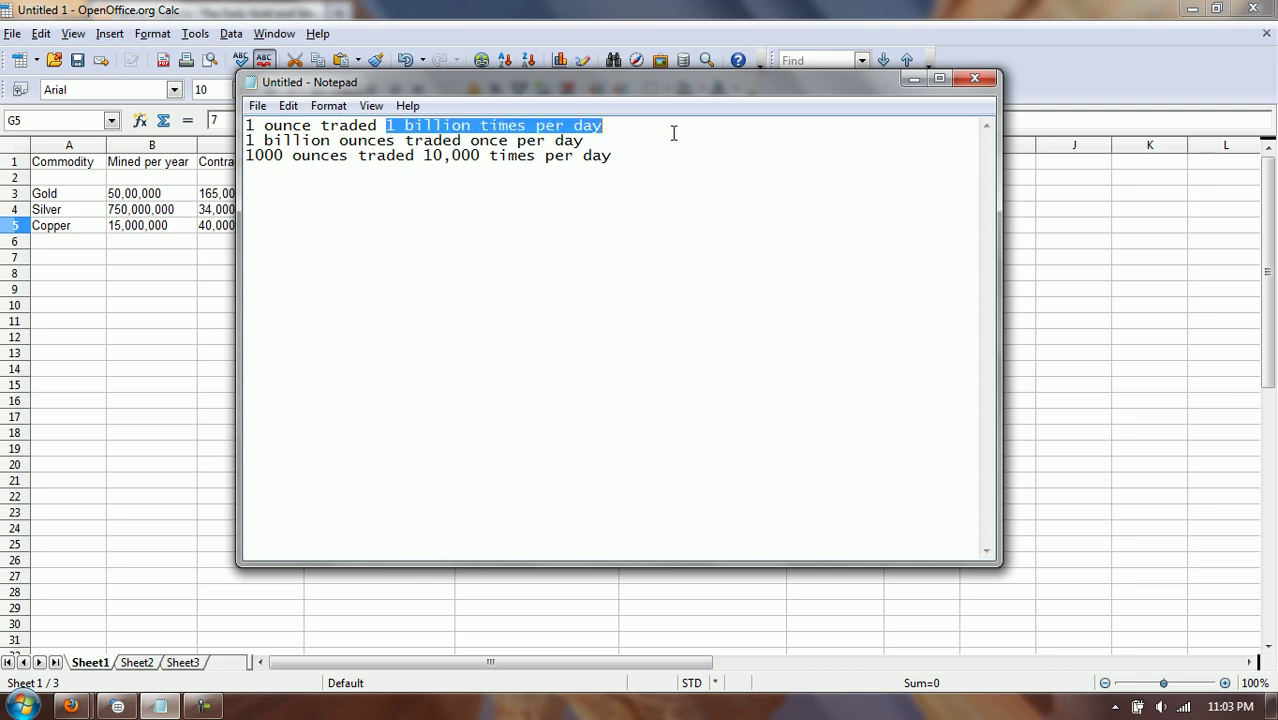
left_click(673, 131)
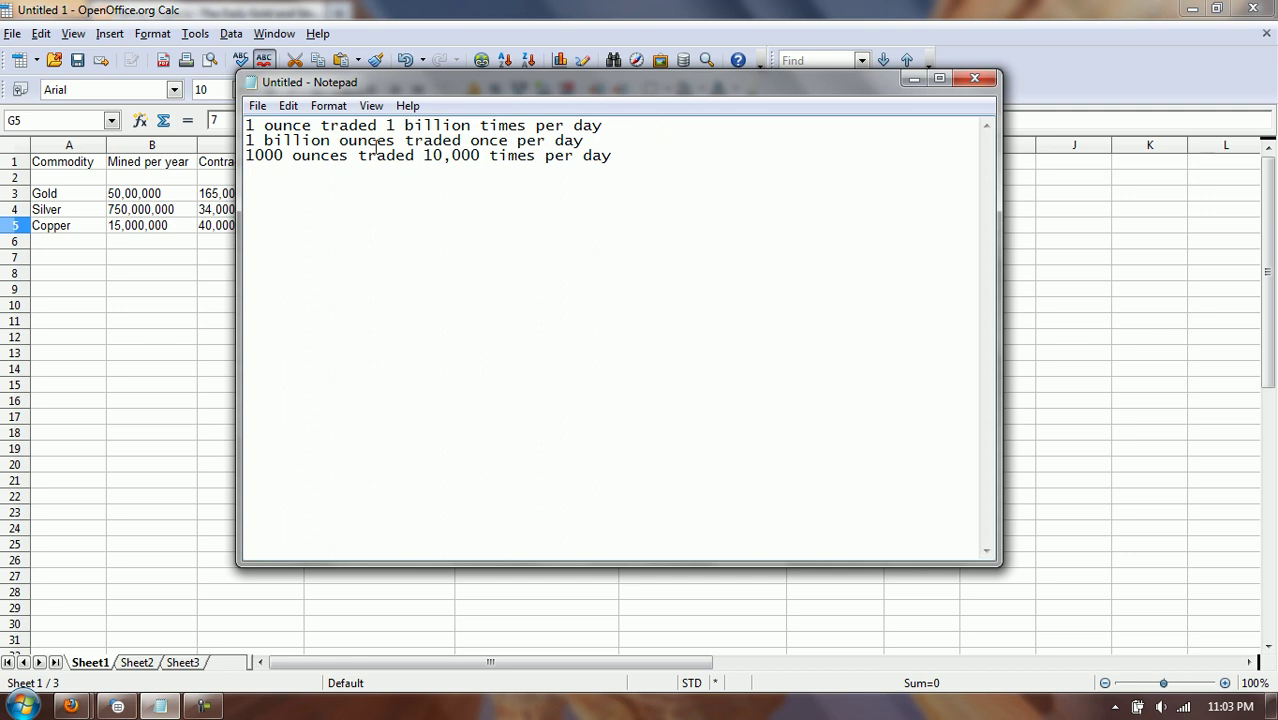
left_click_drag(590, 140, 459, 140)
left_click(498, 141)
left_click(630, 145)
left_click_drag(614, 156, 256, 153)
left_click(348, 156)
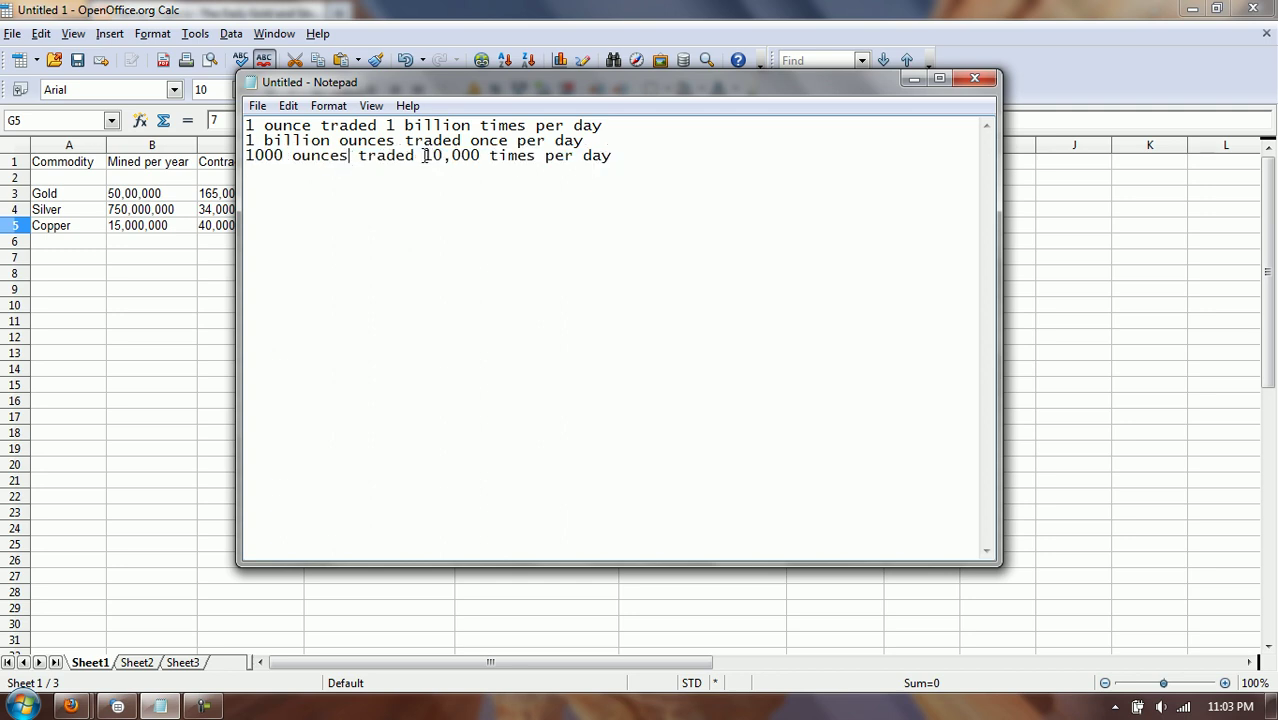
left_click(628, 157)
left_click_drag(612, 126, 245, 126)
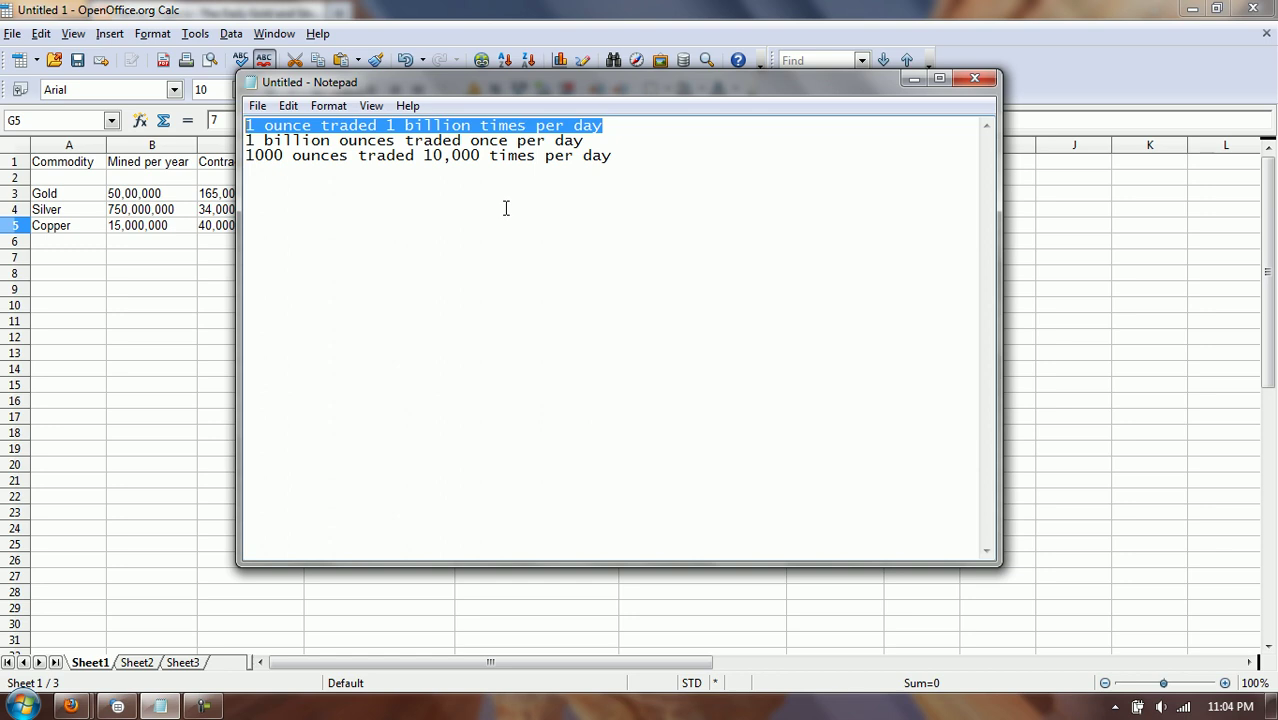
Highlight the second and third trading lines in the Notepad notes one at a time
left_click(603, 143, "shift")
left_click(603, 143)
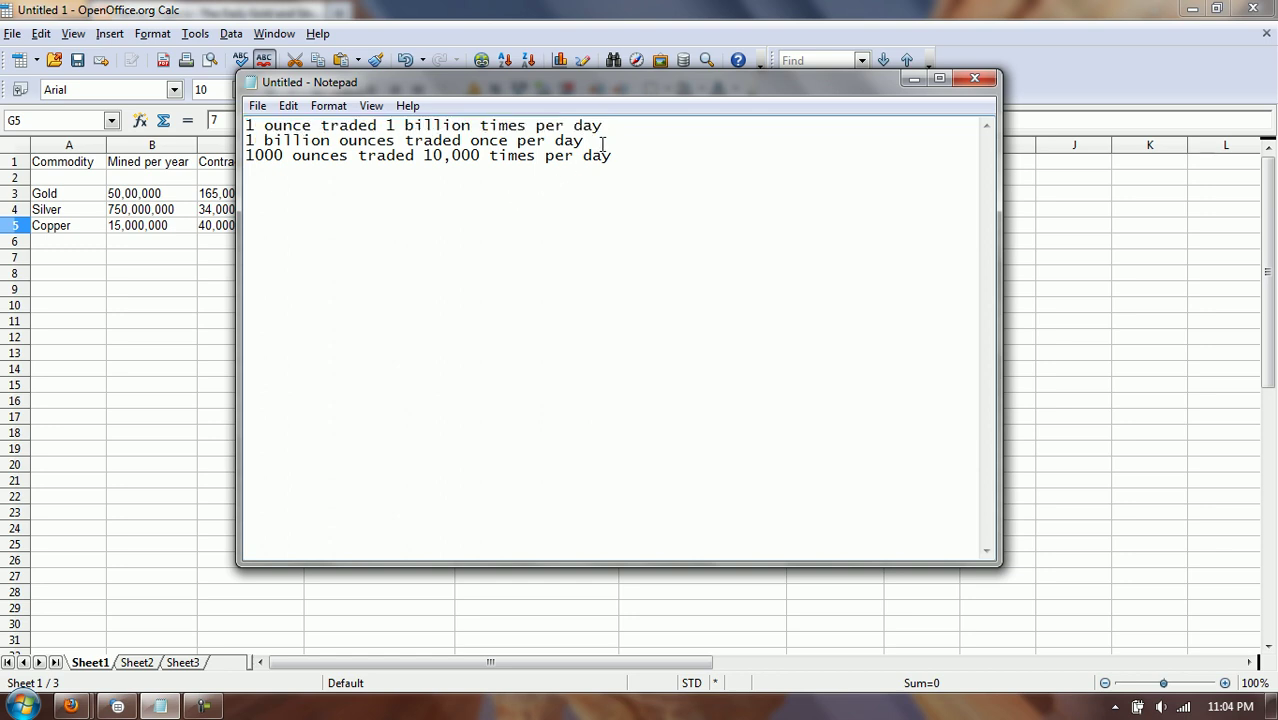
left_click_drag(603, 143, 244, 141)
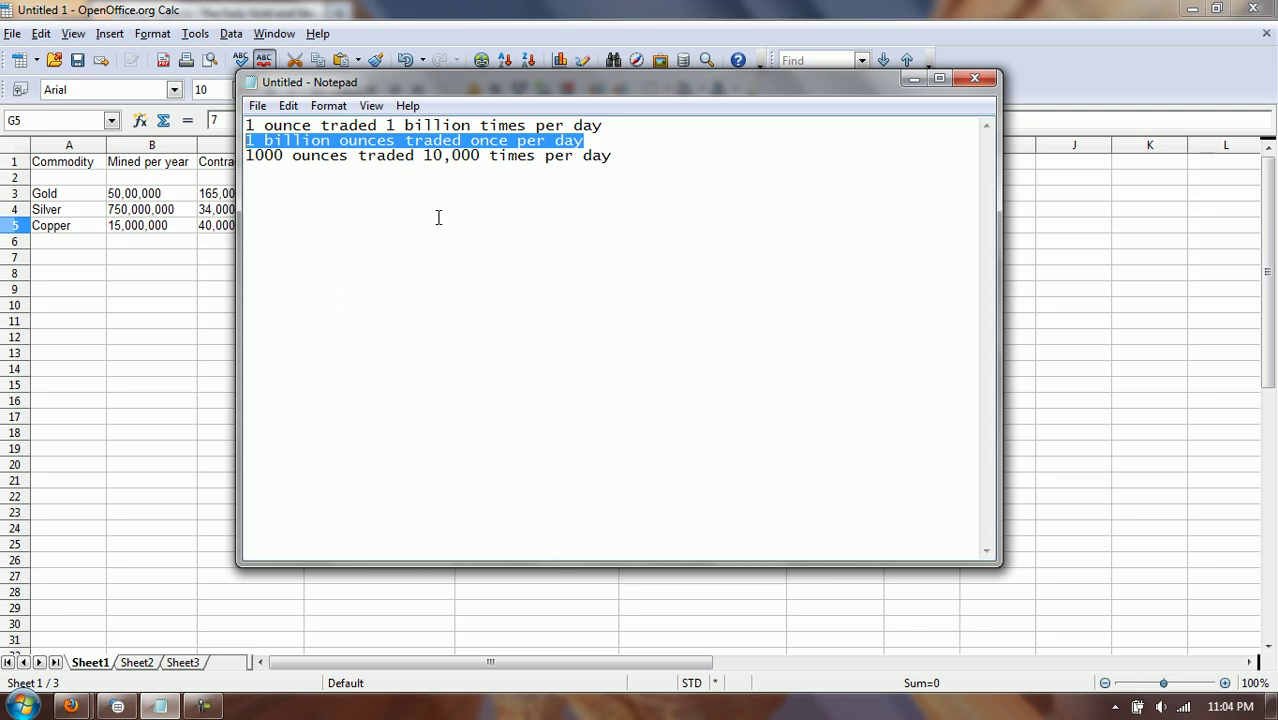
left_click(637, 145)
left_click_drag(612, 156, 256, 155)
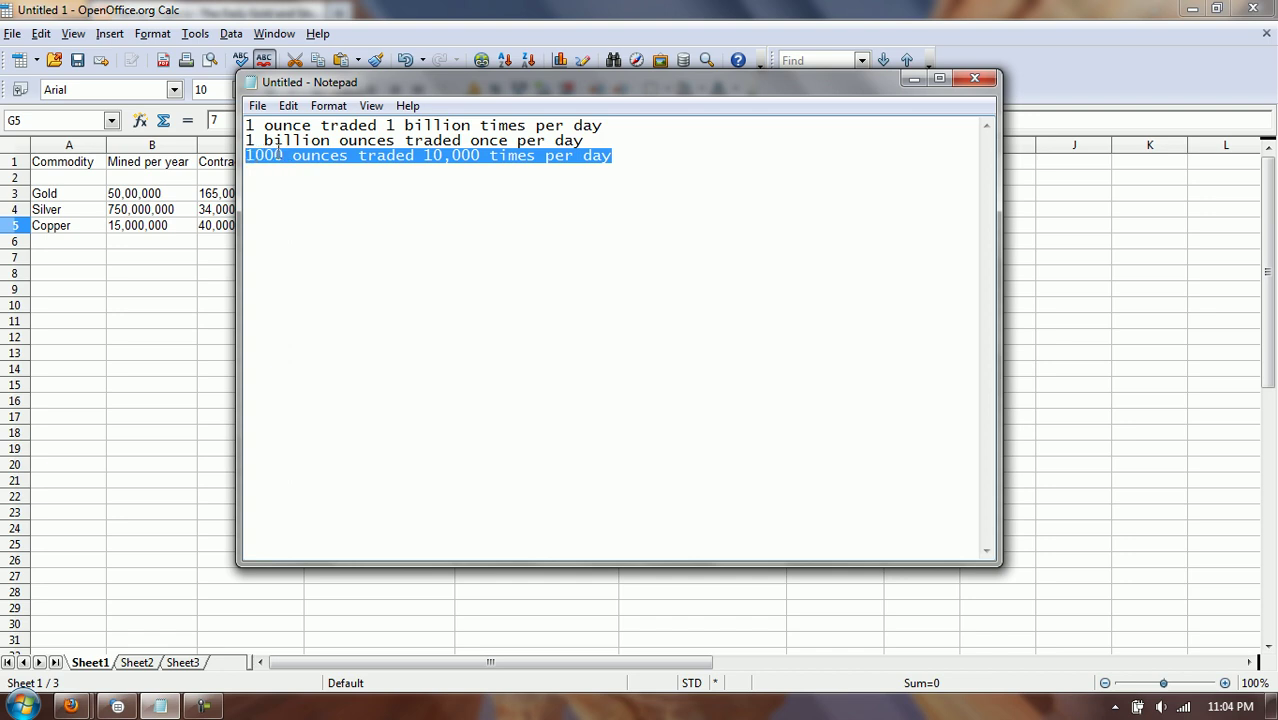
left_click(482, 168)
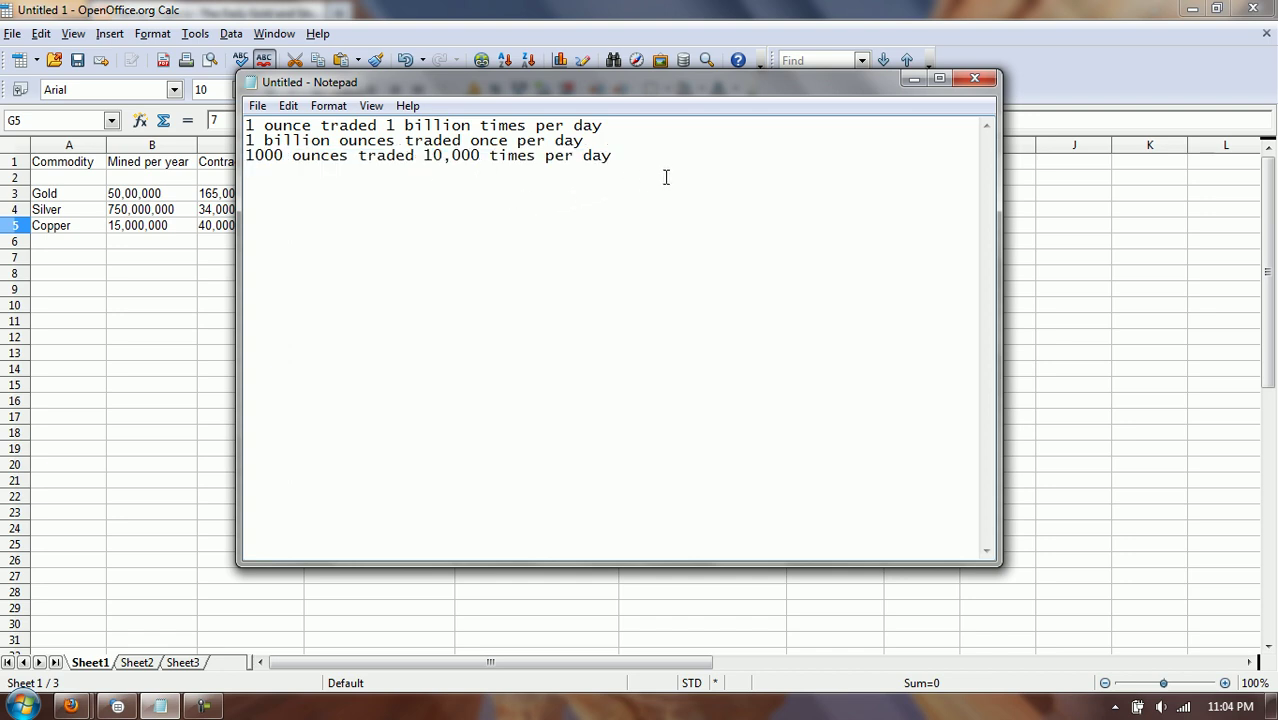
Re-highlight the third, first and second note lines, then bring the Calc sheet forward
left_click(620, 161)
left_click_drag(620, 161, 246, 160)
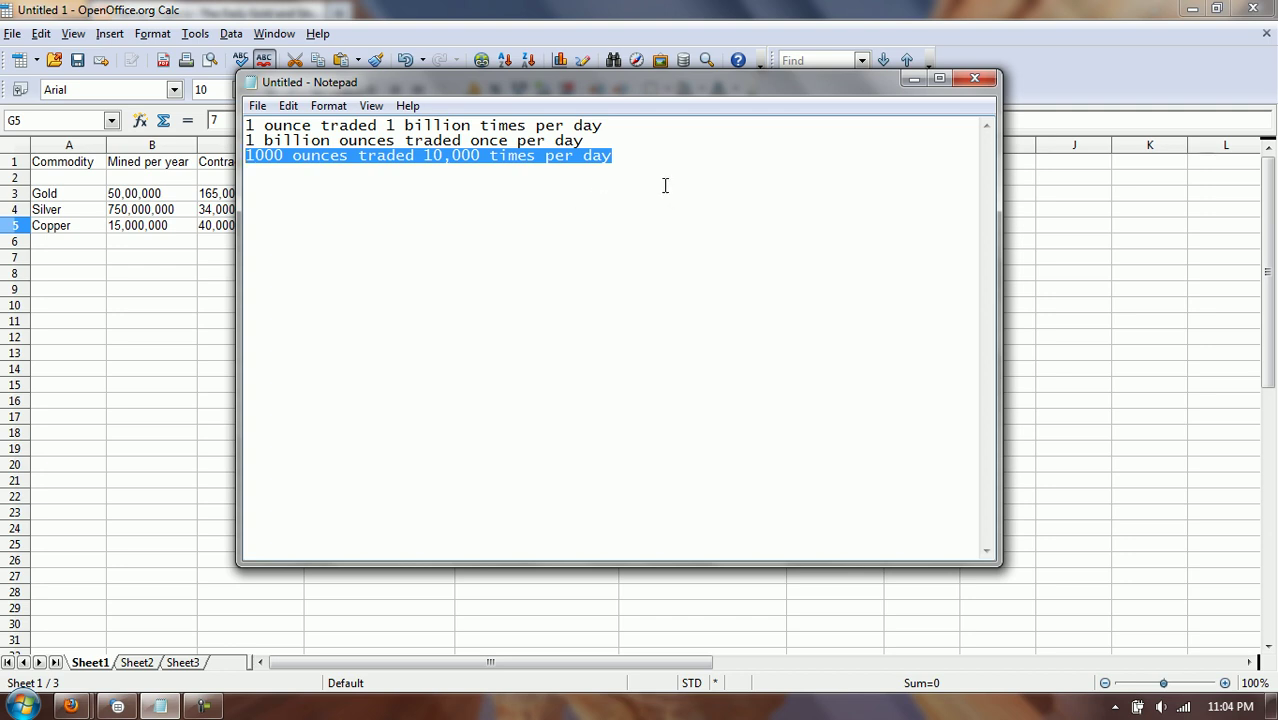
left_click_drag(622, 126, 262, 122)
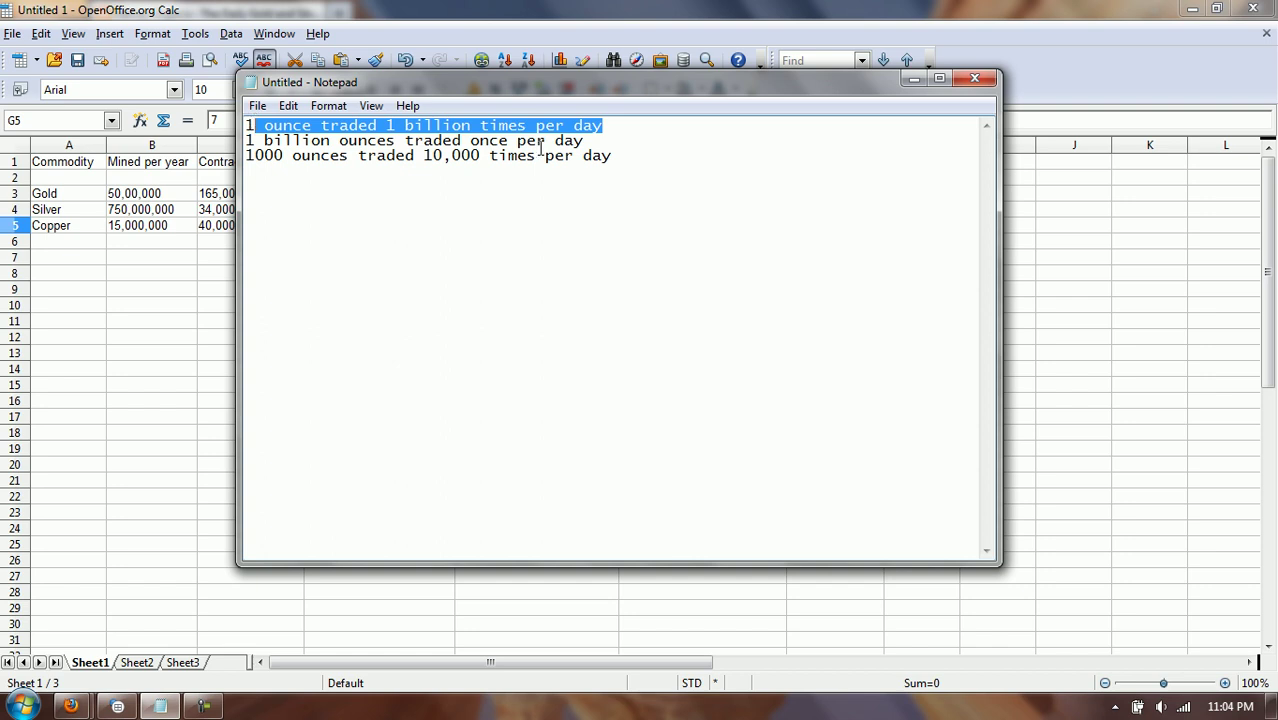
left_click_drag(594, 141, 246, 141)
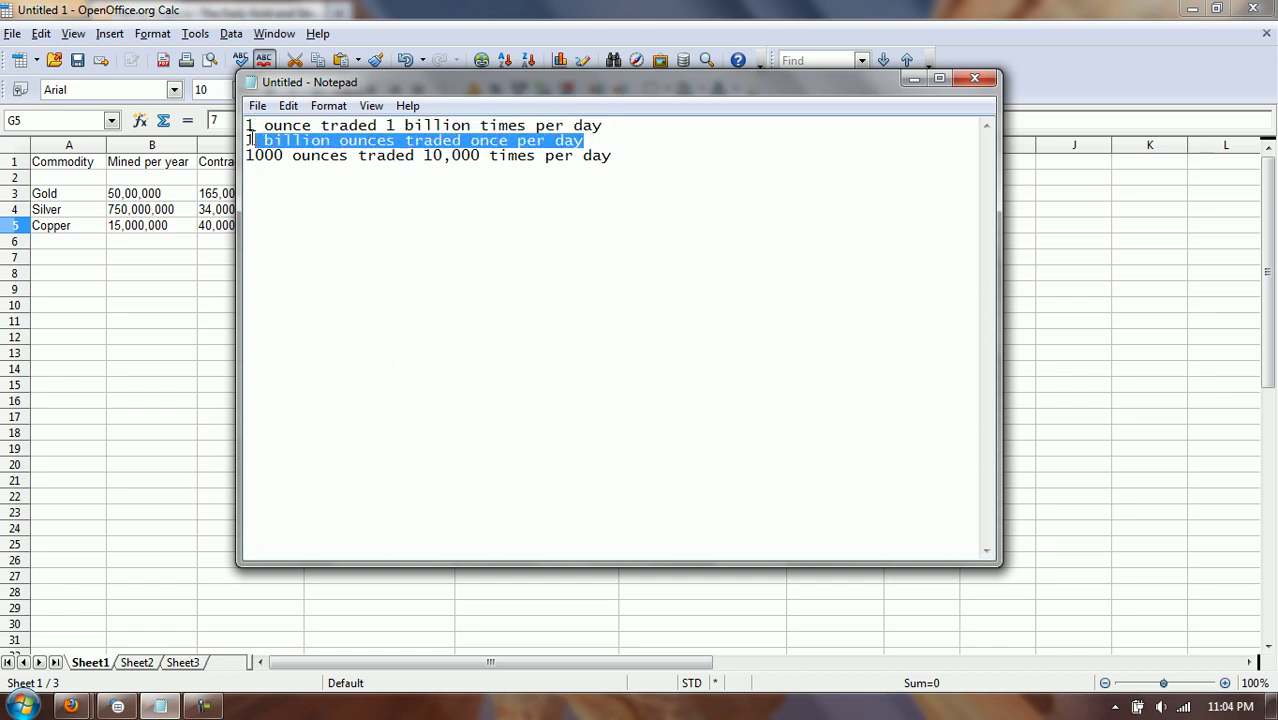
left_click(496, 200)
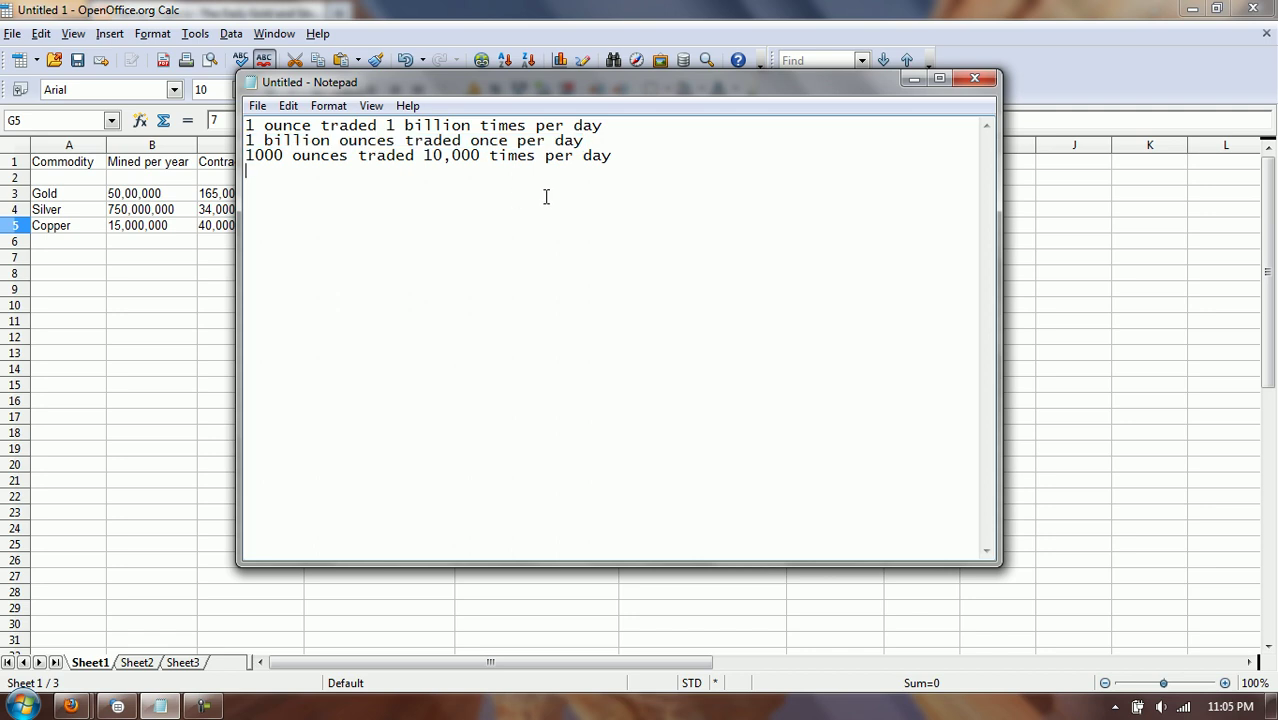
left_click(603, 22)
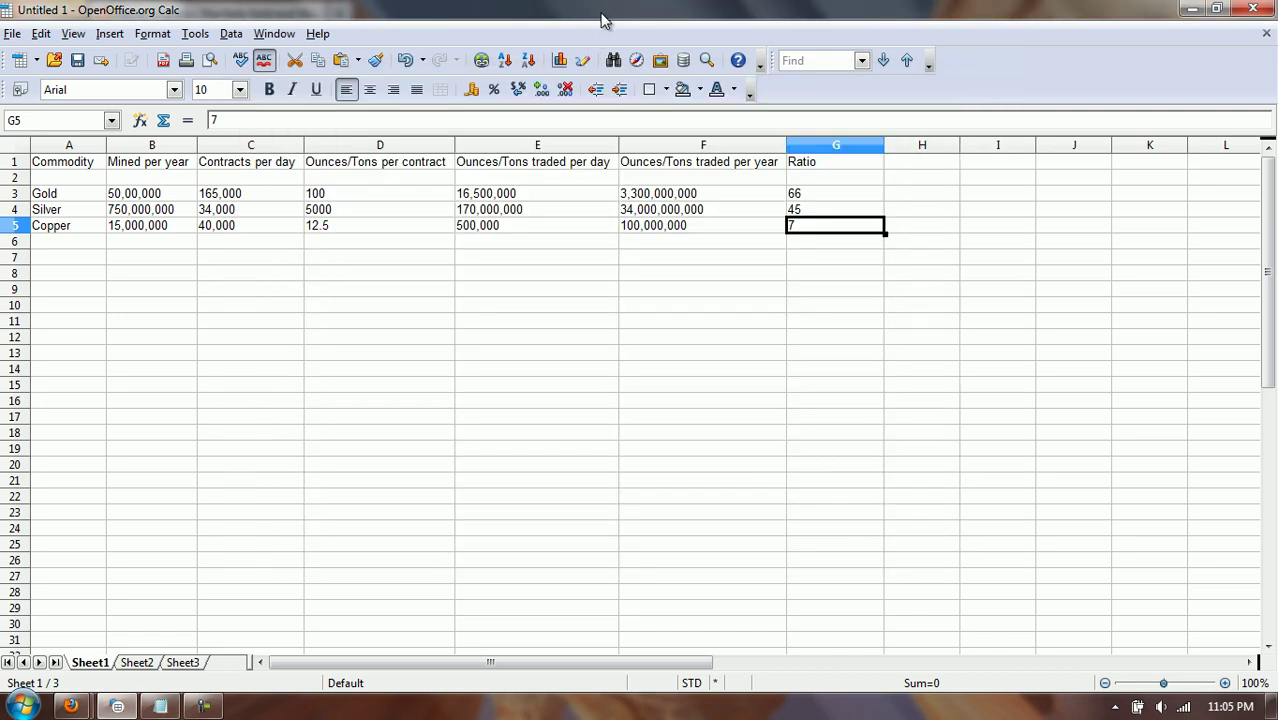
Alternate between the gold ratio 66 in G3 and the silver ratio 45 in G4
left_click(812, 196)
left_click(809, 212)
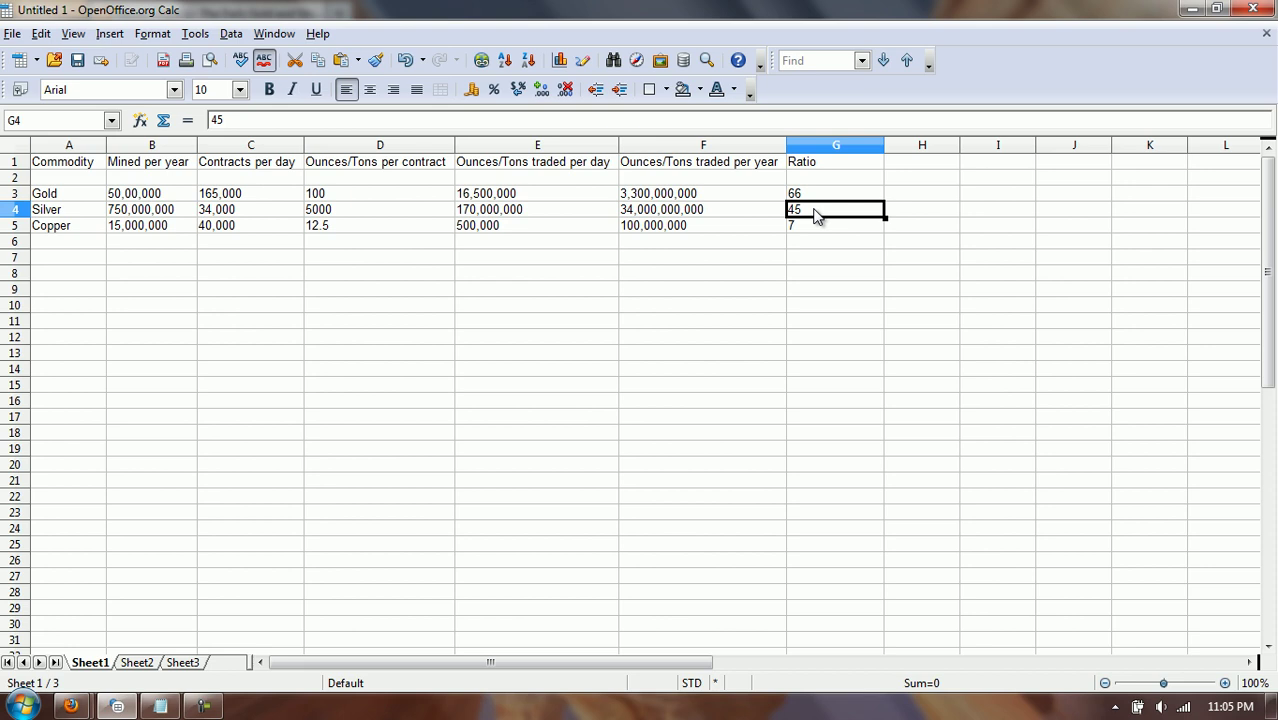
left_click(815, 198)
left_click(811, 212)
left_click(817, 198)
left_click(818, 211)
left_click(815, 200)
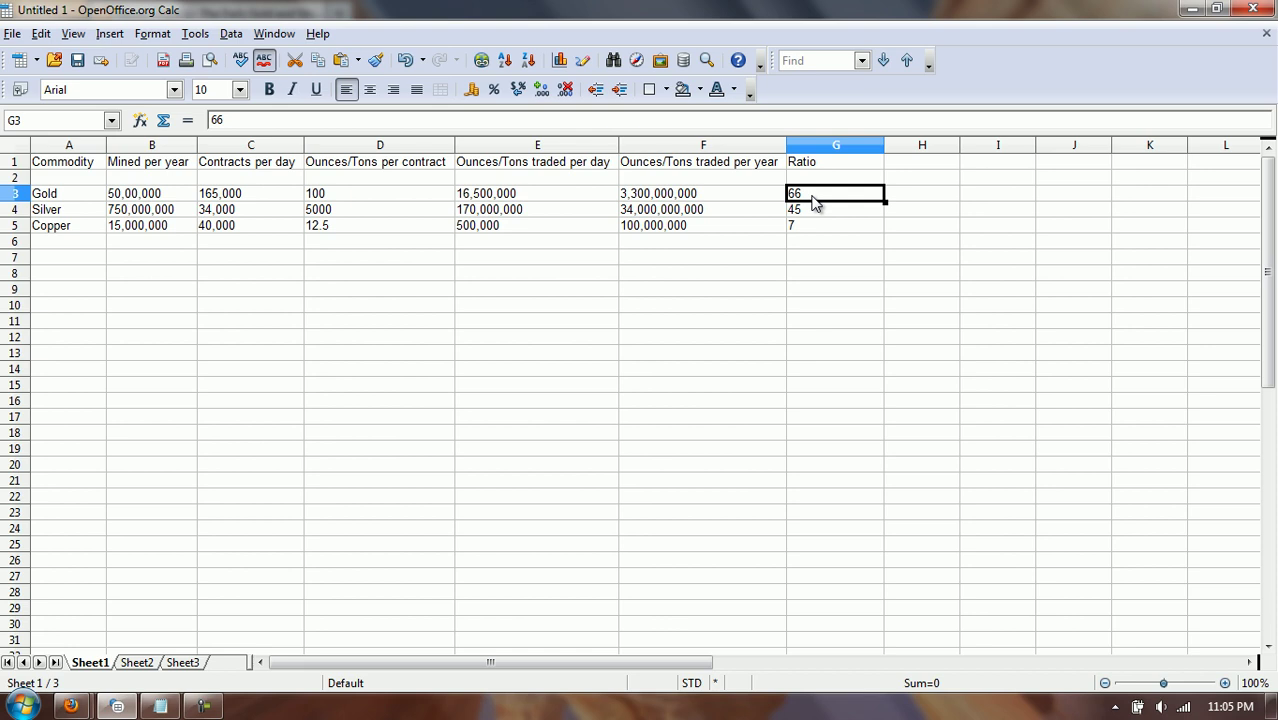
Bring the Notepad notes back to the front and highlight their first trading line
left_click(162, 708)
left_click(612, 125)
left_click_drag(612, 125, 238, 118)
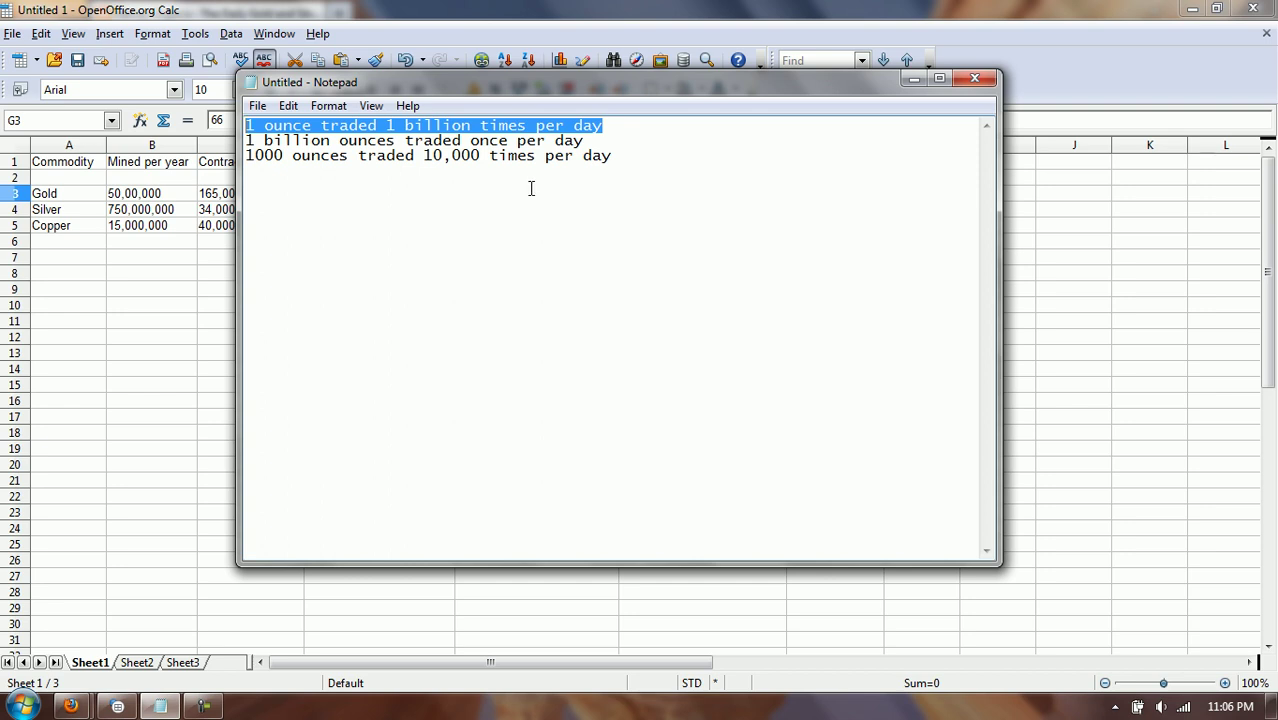
Bring Calc forward, point out copper ratio 7 in G5, and select gold and silver ratios G3:G4
left_click(622, 8)
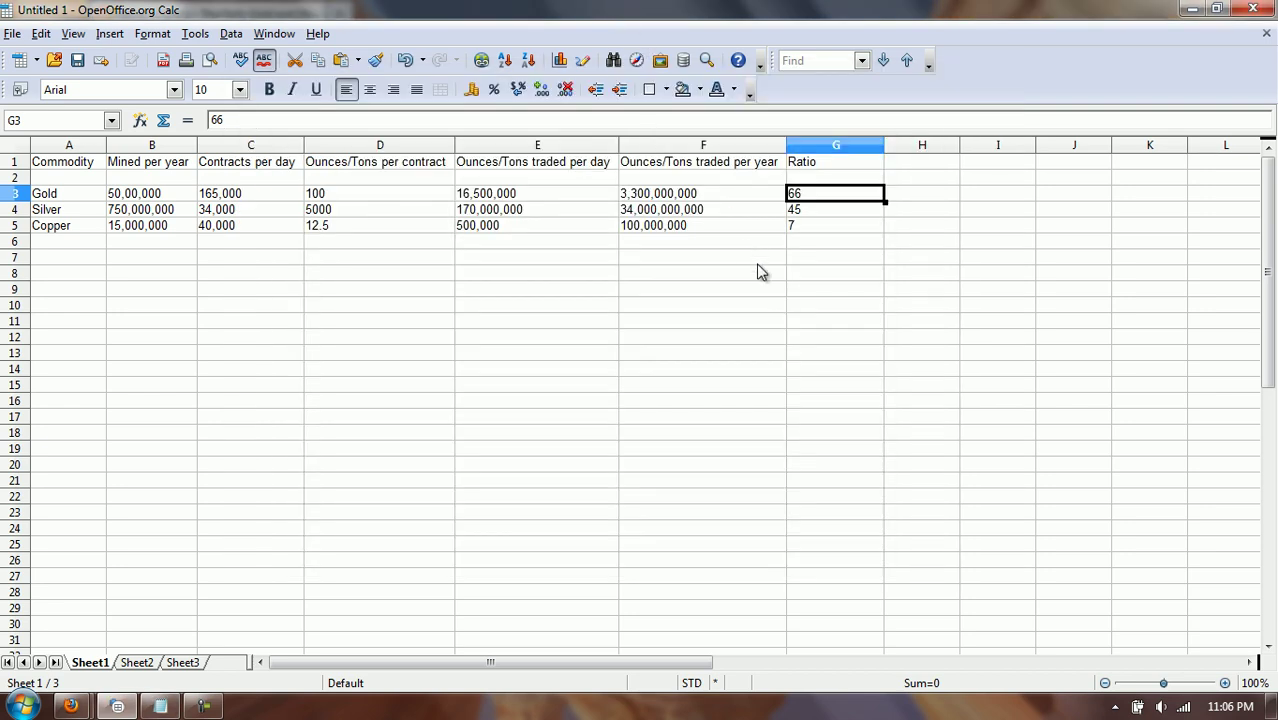
left_click(807, 226)
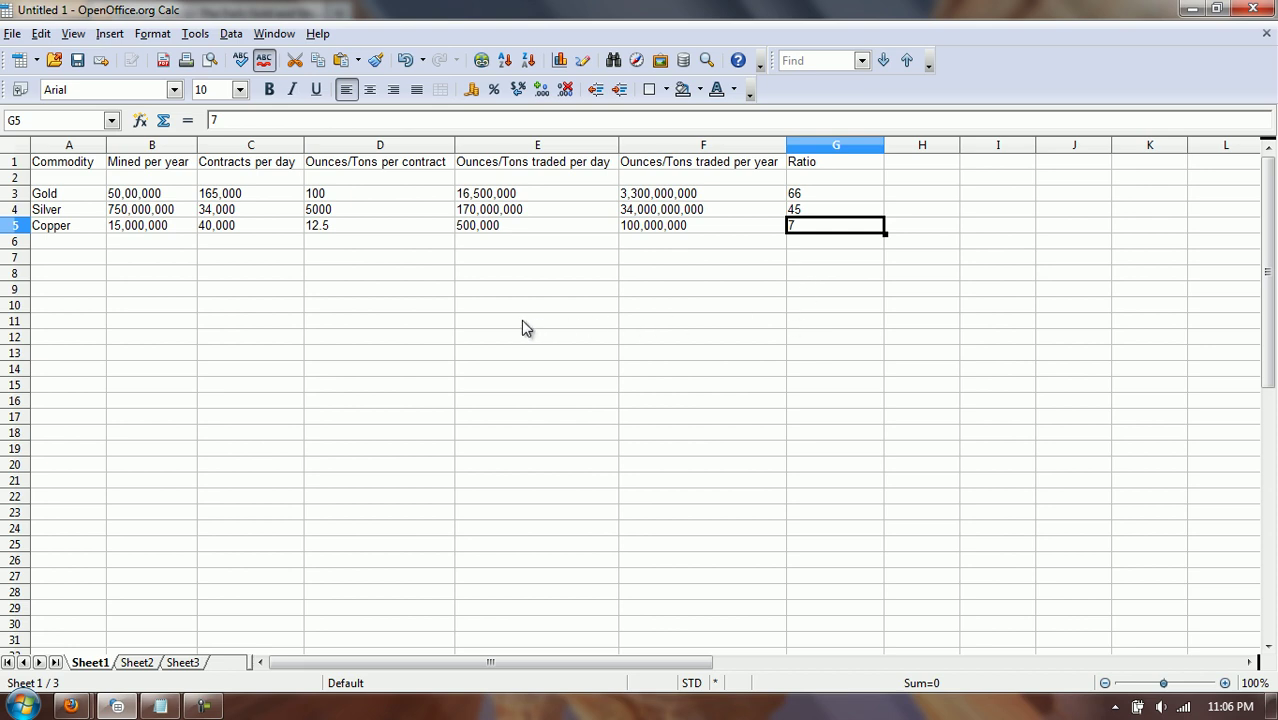
left_click(57, 259)
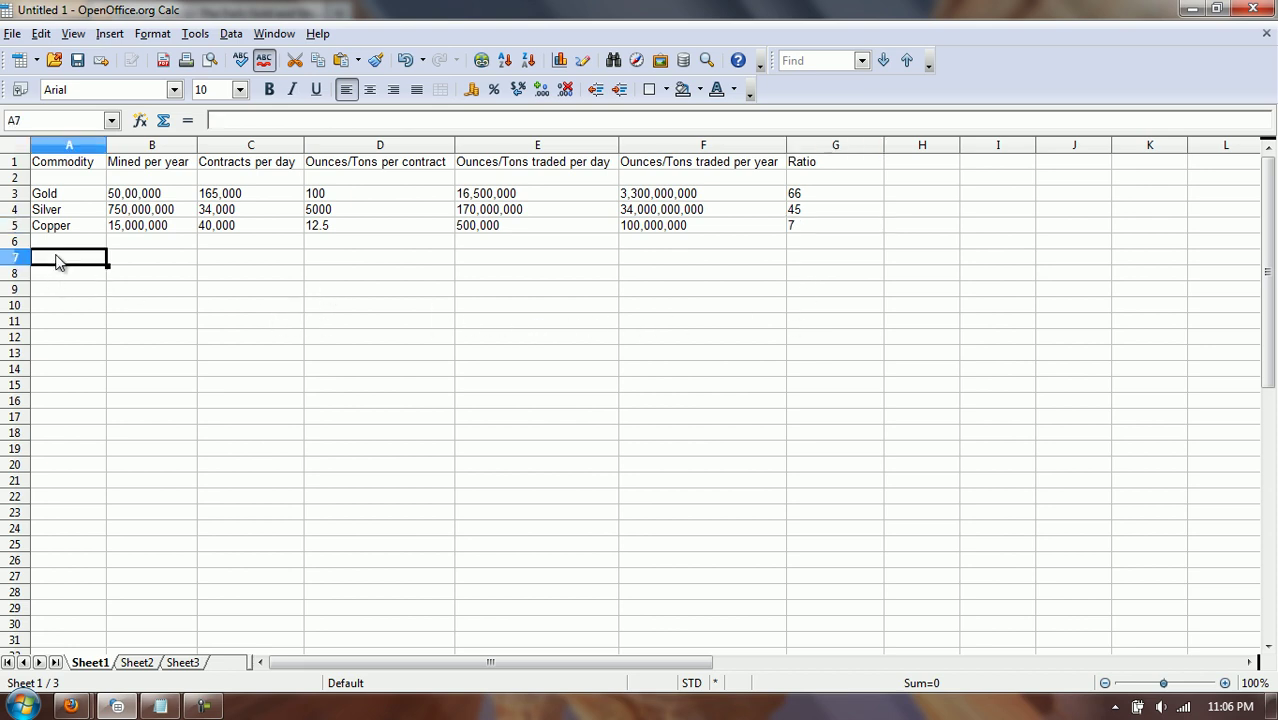
left_click(57, 276)
left_click(57, 292)
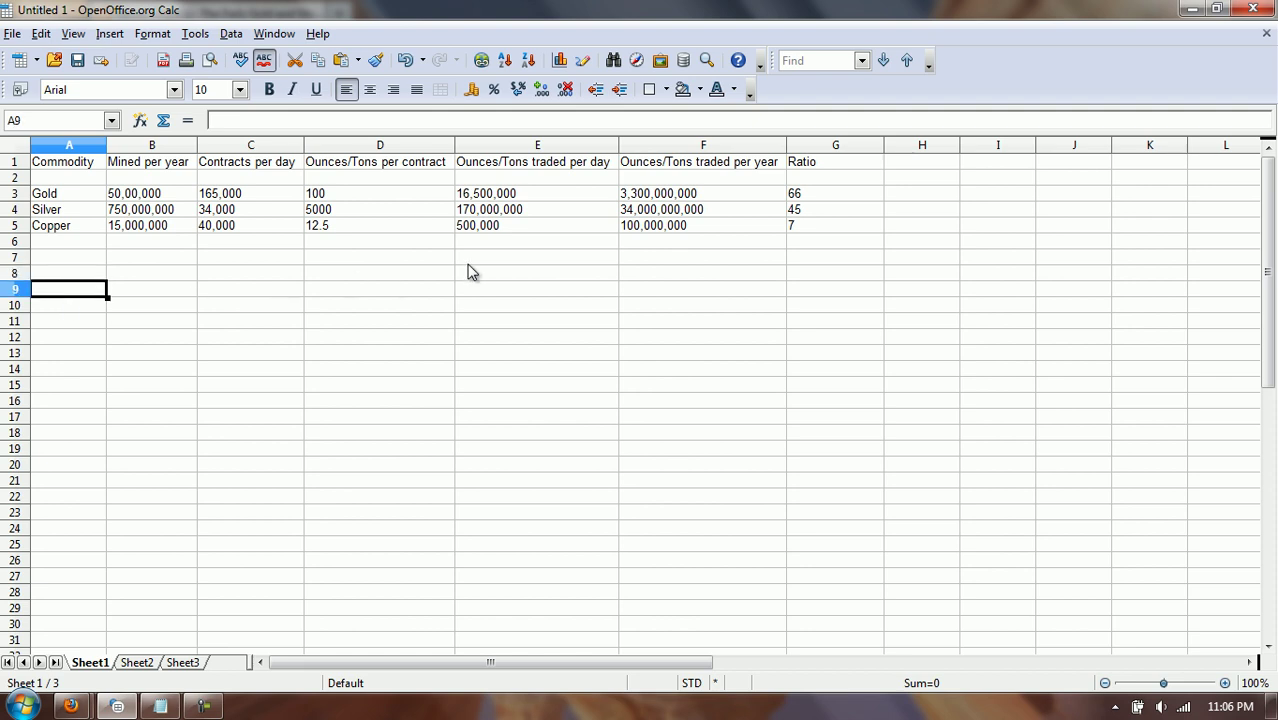
left_click(806, 273)
left_click_drag(810, 194, 812, 209)
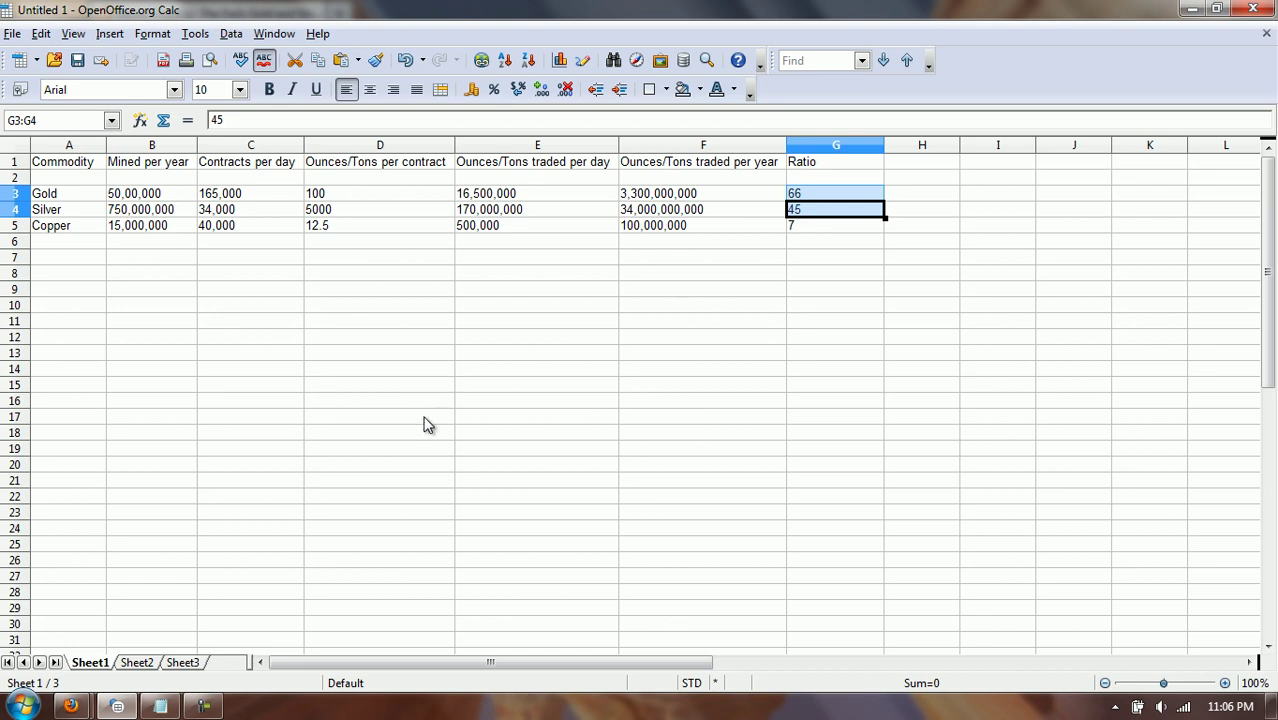
mouse_move(70, 706)
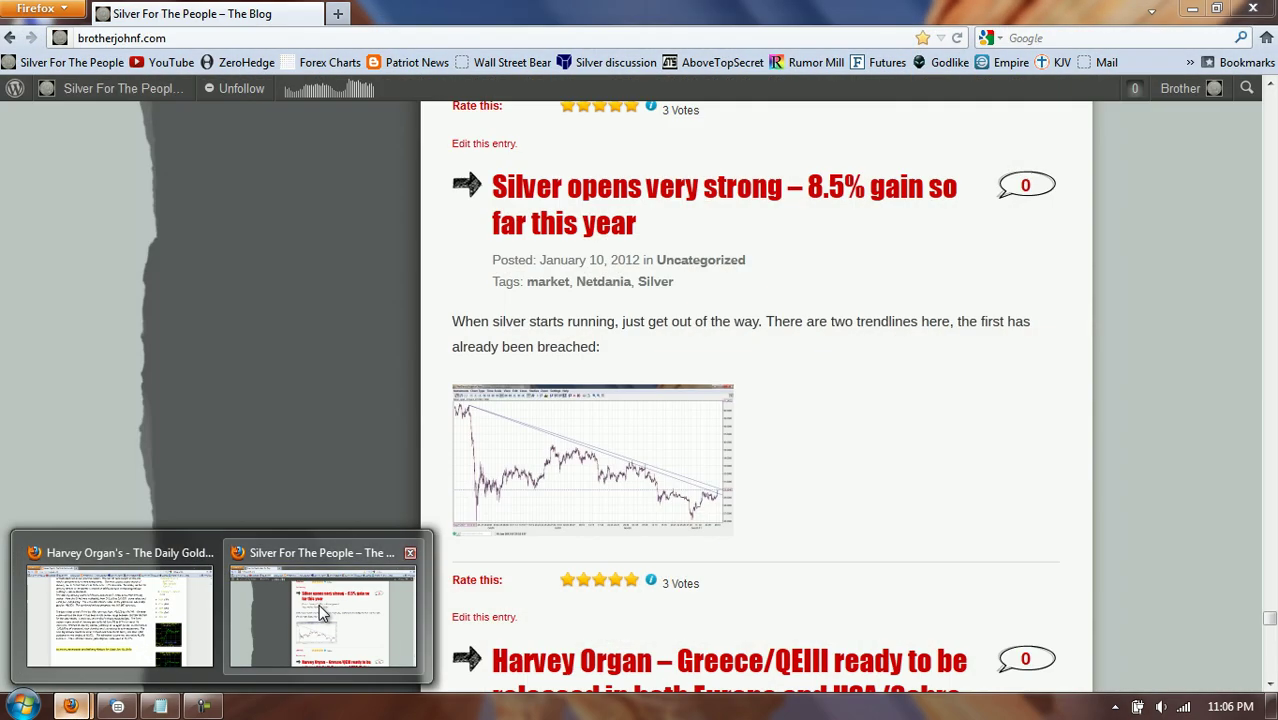
Open the Silver For The People post's chart silver11012738.jpg at full size
left_click(321, 608)
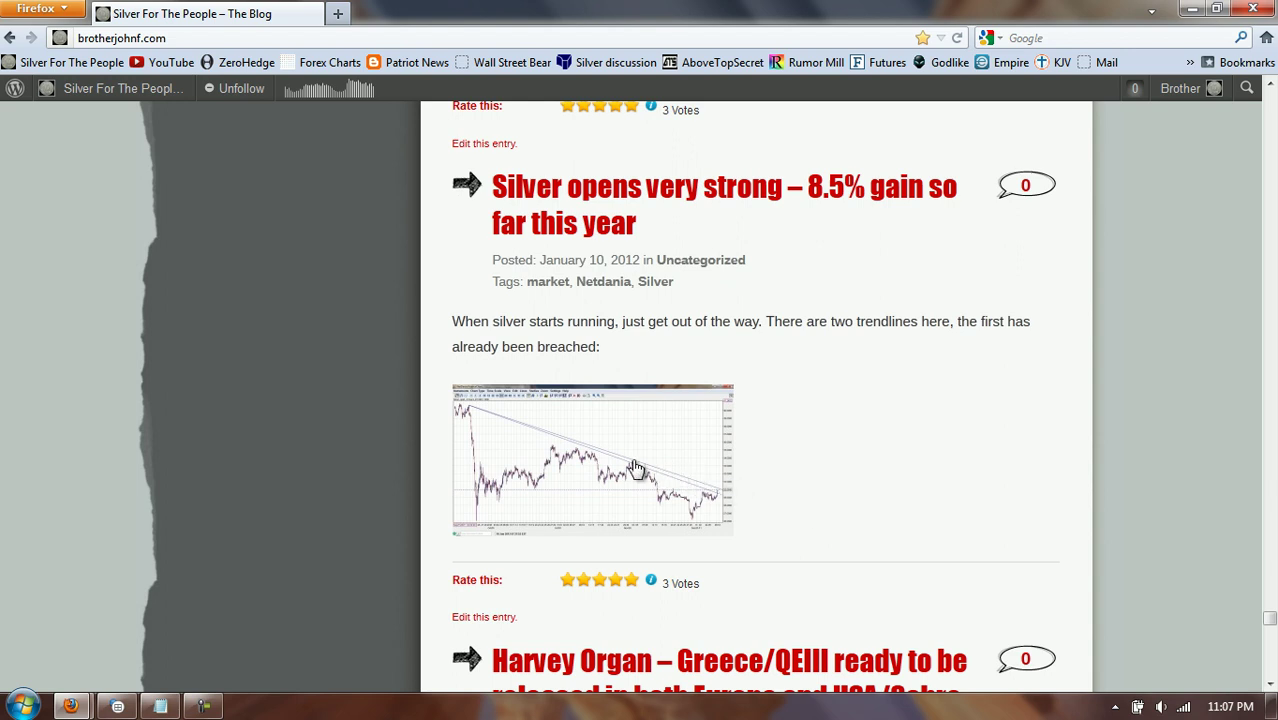
left_click(575, 457)
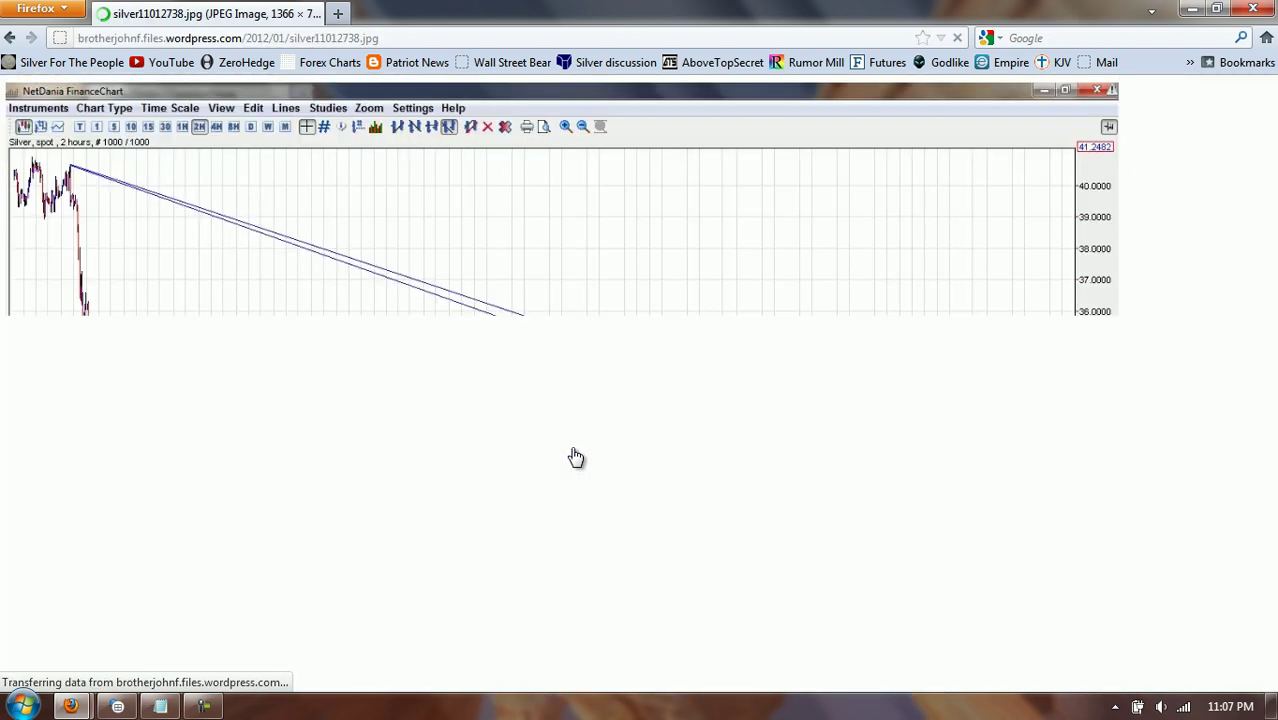
left_click(621, 430)
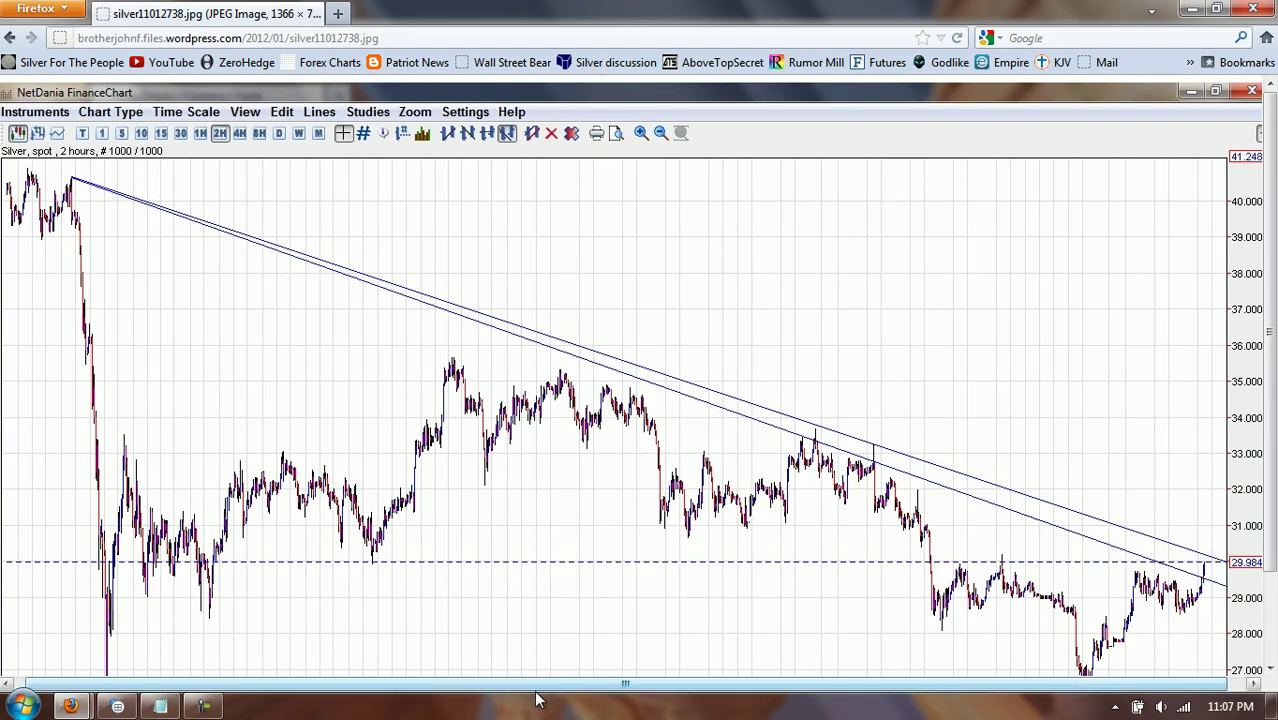
left_click_drag(619, 682, 637, 682)
scroll(855, 484, "down", 2)
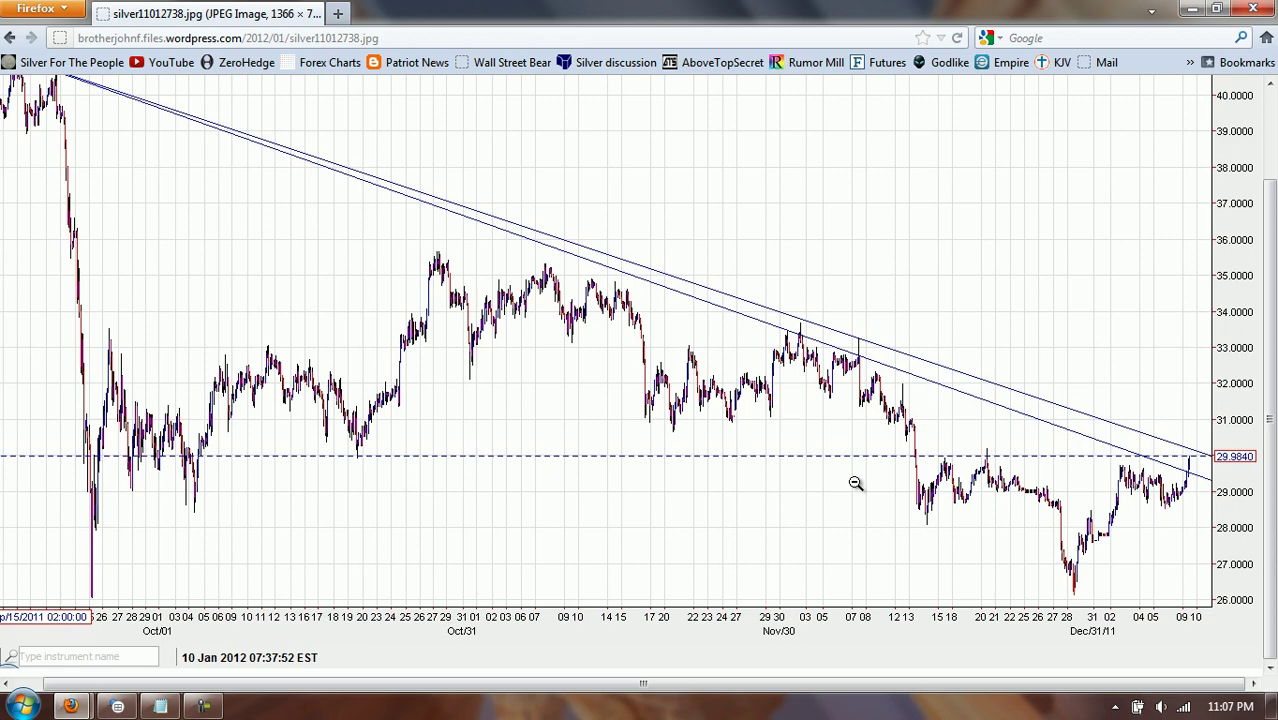